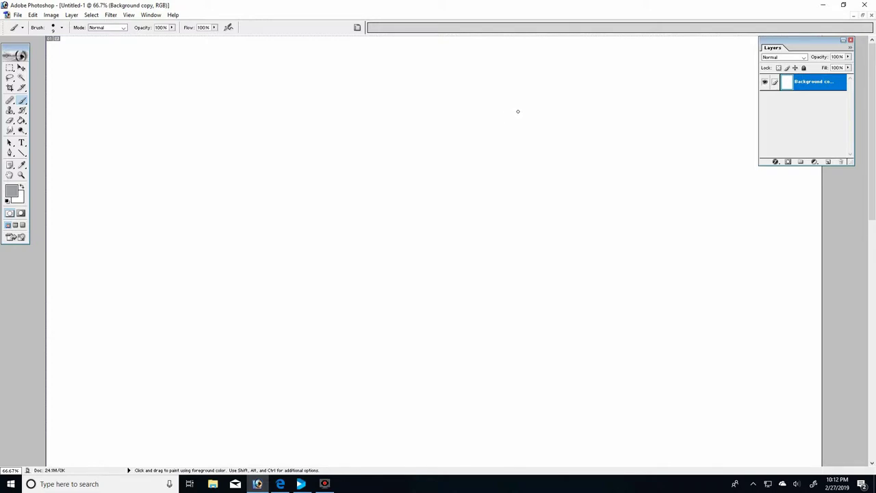
Step: Draw the grey top edge of the body joined to its inner vertical line
{"action": "left_click_drag", "start_coordinate": [531, 112], "coordinate": [336, 129]}
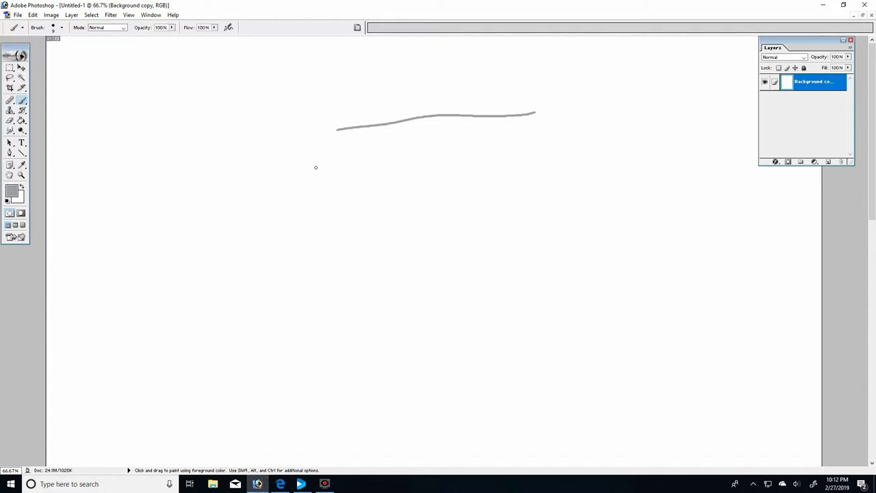
{"action": "mouse_move", "coordinate": [331, 135]}
{"action": "left_mouse_down"}
{"action": "mouse_move", "coordinate": [373, 276]}
{"action": "mouse_move", "coordinate": [373, 345]}
{"action": "left_mouse_up"}
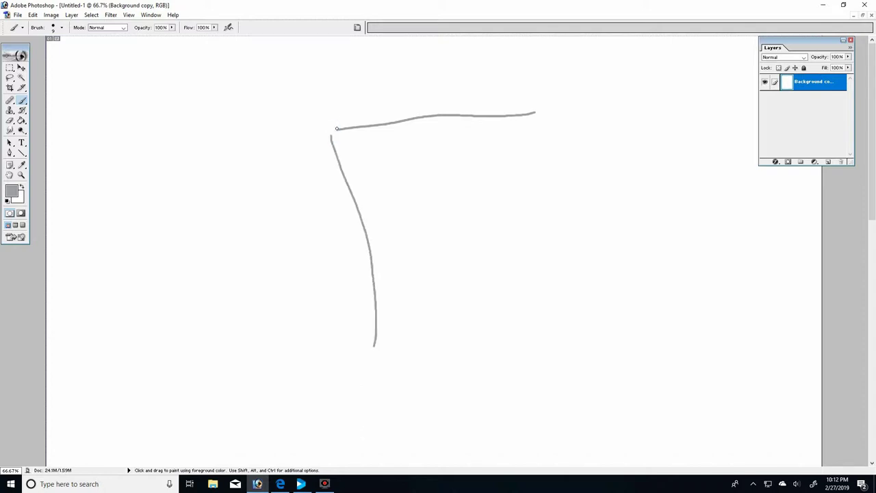
{"action": "left_click_drag", "start_coordinate": [336, 129], "coordinate": [331, 136]}
{"action": "left_click", "coordinate": [330, 130]}
{"action": "left_click", "coordinate": [330, 129]}
Step: Add the slanted narrow left side panel, the right side and the bottom edge, redoing one bad line
{"action": "left_click_drag", "start_coordinate": [329, 129], "coordinate": [291, 169]}
{"action": "mouse_move", "coordinate": [291, 171]}
{"action": "left_mouse_down"}
{"action": "mouse_move", "coordinate": [315, 225]}
{"action": "mouse_move", "coordinate": [339, 332]}
{"action": "mouse_move", "coordinate": [336, 360]}
{"action": "left_mouse_up"}
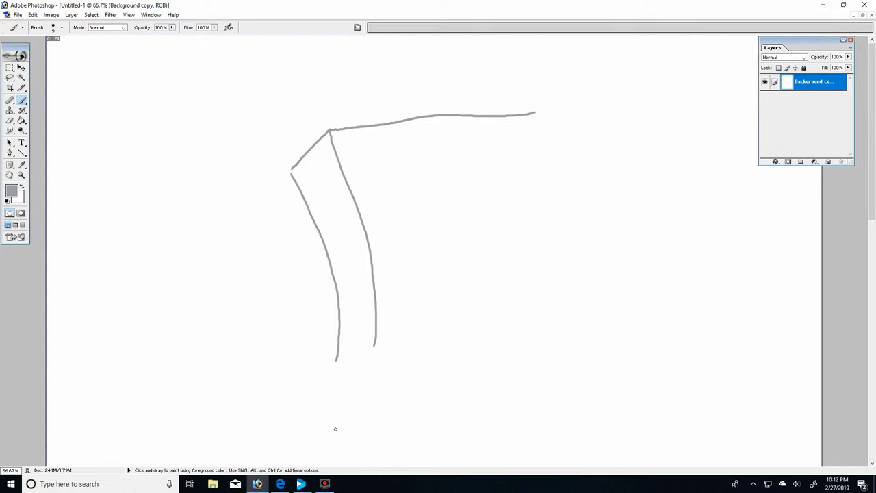
{"action": "key", "text": "ctrl+z"}
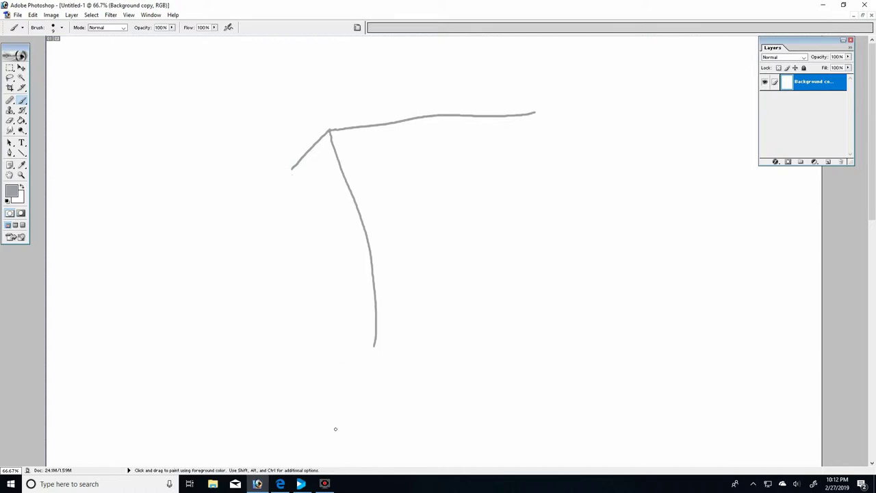
{"action": "mouse_move", "coordinate": [291, 169]}
{"action": "left_mouse_down"}
{"action": "mouse_move", "coordinate": [327, 297]}
{"action": "mouse_move", "coordinate": [324, 375]}
{"action": "left_mouse_up"}
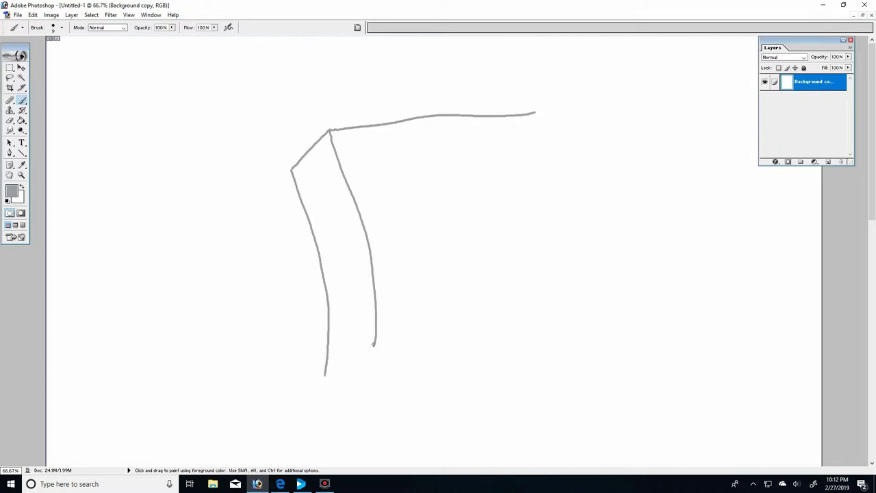
{"action": "left_click_drag", "start_coordinate": [373, 344], "coordinate": [371, 378]}
{"action": "mouse_move", "coordinate": [534, 113]}
{"action": "left_mouse_down"}
{"action": "mouse_move", "coordinate": [542, 255]}
{"action": "mouse_move", "coordinate": [526, 364]}
{"action": "left_mouse_up"}
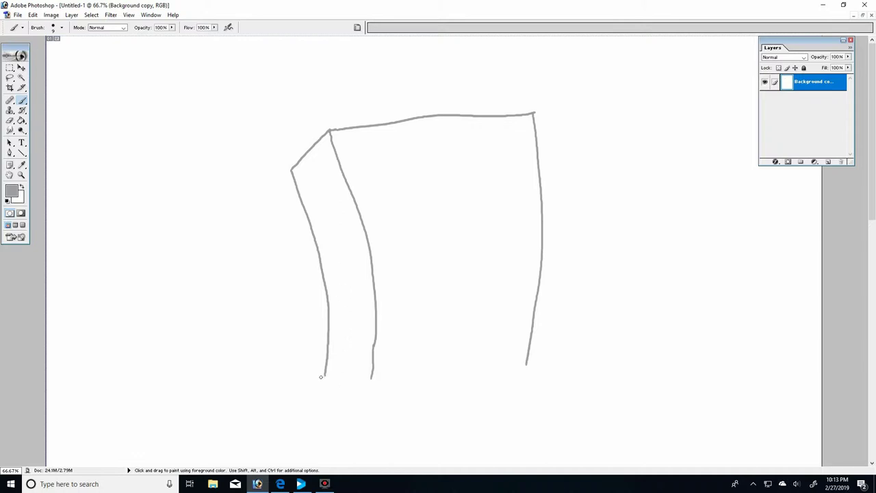
{"action": "mouse_move", "coordinate": [324, 375]}
{"action": "left_mouse_down"}
{"action": "mouse_move", "coordinate": [362, 399]}
{"action": "mouse_move", "coordinate": [369, 381]}
{"action": "mouse_move", "coordinate": [369, 399]}
{"action": "mouse_move", "coordinate": [527, 365]}
{"action": "left_mouse_up"}
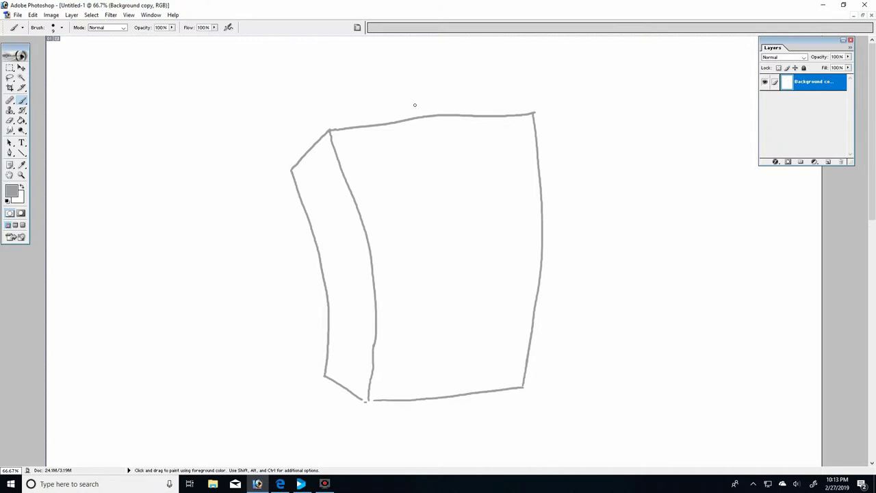
Step: Draw the left and right oval eyes, a long curved nose between them, and the left pupil
{"action": "left_click", "coordinate": [438, 168]}
{"action": "left_click", "coordinate": [445, 166]}
{"action": "mouse_move", "coordinate": [445, 166]}
{"action": "left_mouse_down"}
{"action": "mouse_move", "coordinate": [444, 159]}
{"action": "mouse_move", "coordinate": [390, 151]}
{"action": "mouse_move", "coordinate": [386, 237]}
{"action": "mouse_move", "coordinate": [440, 230]}
{"action": "mouse_move", "coordinate": [449, 165]}
{"action": "mouse_move", "coordinate": [429, 146]}
{"action": "left_mouse_up"}
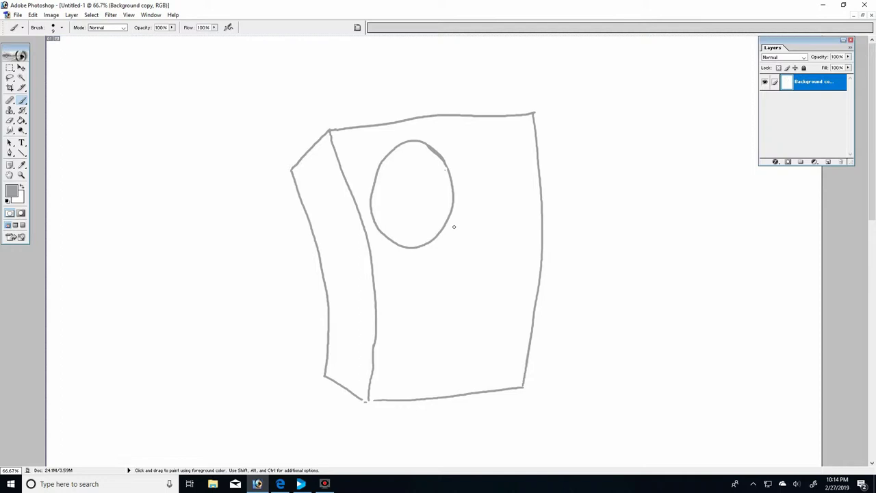
{"action": "mouse_move", "coordinate": [452, 225]}
{"action": "left_mouse_down"}
{"action": "mouse_move", "coordinate": [513, 199]}
{"action": "mouse_move", "coordinate": [532, 206]}
{"action": "mouse_move", "coordinate": [526, 235]}
{"action": "mouse_move", "coordinate": [484, 250]}
{"action": "mouse_move", "coordinate": [449, 249]}
{"action": "left_mouse_up"}
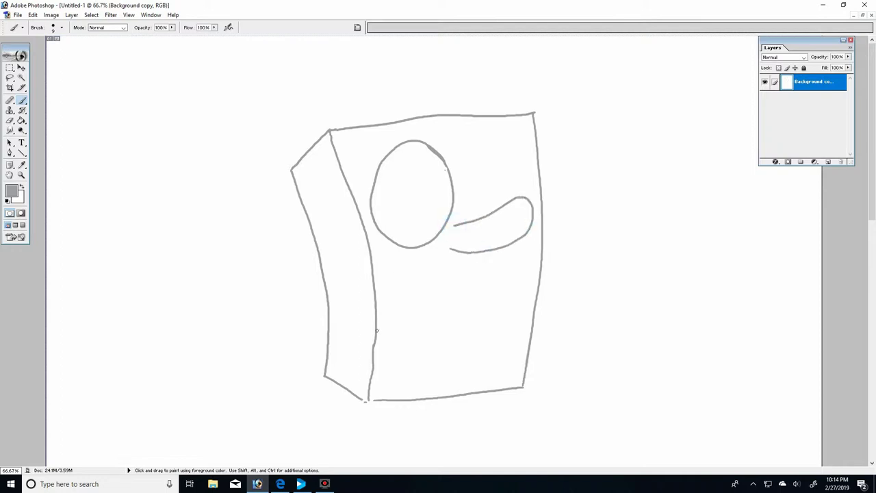
{"action": "left_click", "coordinate": [446, 166]}
{"action": "mouse_move", "coordinate": [446, 167]}
{"action": "left_mouse_down"}
{"action": "mouse_move", "coordinate": [457, 143]}
{"action": "mouse_move", "coordinate": [496, 134]}
{"action": "mouse_move", "coordinate": [519, 197]}
{"action": "left_mouse_up"}
{"action": "left_click_drag", "start_coordinate": [452, 213], "coordinate": [457, 225]}
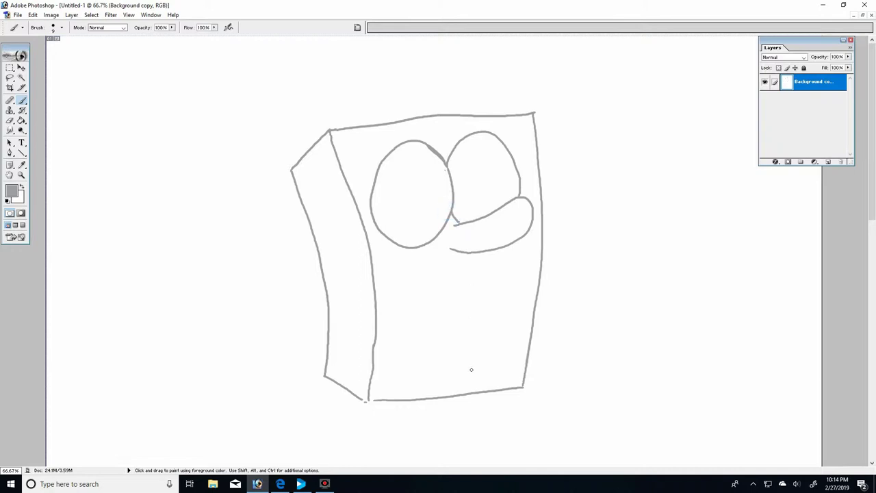
{"action": "mouse_move", "coordinate": [415, 178]}
{"action": "left_mouse_down"}
{"action": "mouse_move", "coordinate": [425, 205]}
{"action": "mouse_move", "coordinate": [405, 199]}
{"action": "mouse_move", "coordinate": [406, 183]}
{"action": "mouse_move", "coordinate": [421, 190]}
{"action": "left_mouse_up"}
{"action": "mouse_move", "coordinate": [472, 176]}
{"action": "left_mouse_down"}
{"action": "mouse_move", "coordinate": [479, 171]}
{"action": "mouse_move", "coordinate": [487, 192]}
{"action": "mouse_move", "coordinate": [467, 196]}
{"action": "mouse_move", "coordinate": [464, 177]}
{"action": "mouse_move", "coordinate": [474, 172]}
{"action": "left_mouse_up"}
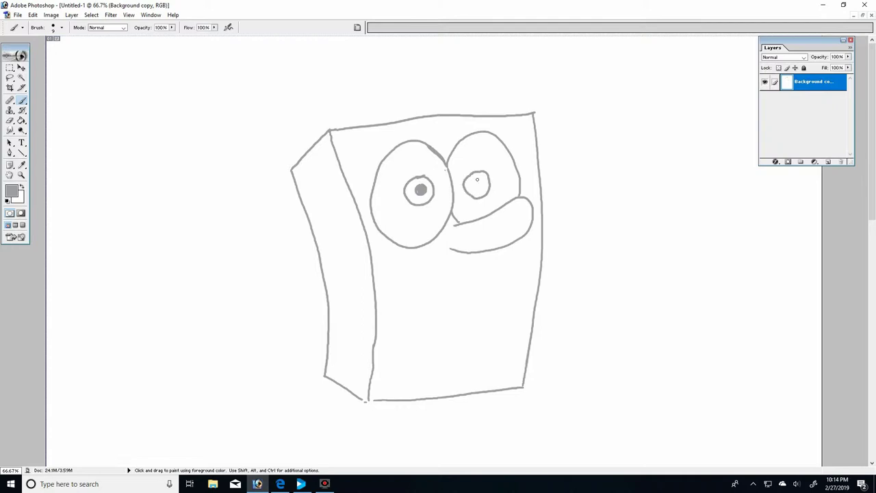
Step: Redraw the right eye's pupil after undoing the first attempt
{"action": "left_click", "coordinate": [478, 183]}
{"action": "key", "text": "ctrl+alt+z"}
{"action": "key", "text": "ctrl+alt+z"}
{"action": "left_click", "coordinate": [477, 172]}
{"action": "mouse_move", "coordinate": [478, 173]}
{"action": "left_mouse_down"}
{"action": "mouse_move", "coordinate": [494, 182]}
{"action": "mouse_move", "coordinate": [482, 202]}
{"action": "mouse_move", "coordinate": [465, 194]}
{"action": "mouse_move", "coordinate": [478, 171]}
{"action": "mouse_move", "coordinate": [483, 188]}
{"action": "left_mouse_up"}
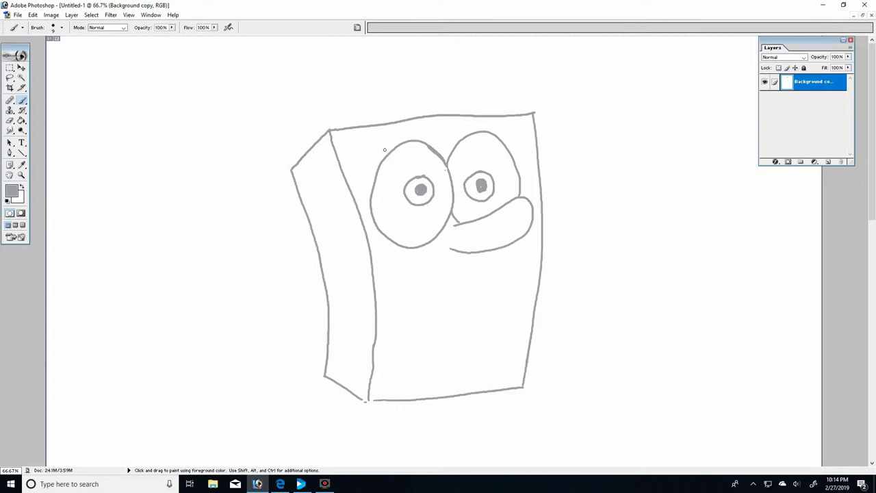
Step: Add eyelashes above both eyes and draw the wide curved smile below the nose
{"action": "mouse_move", "coordinate": [383, 152]}
{"action": "left_mouse_down"}
{"action": "mouse_move", "coordinate": [377, 132]}
{"action": "mouse_move", "coordinate": [386, 152]}
{"action": "mouse_move", "coordinate": [379, 134]}
{"action": "mouse_move", "coordinate": [384, 147]}
{"action": "mouse_move", "coordinate": [407, 122]}
{"action": "mouse_move", "coordinate": [407, 141]}
{"action": "mouse_move", "coordinate": [406, 115]}
{"action": "mouse_move", "coordinate": [427, 123]}
{"action": "mouse_move", "coordinate": [419, 140]}
{"action": "left_mouse_up"}
{"action": "left_click", "coordinate": [464, 134]}
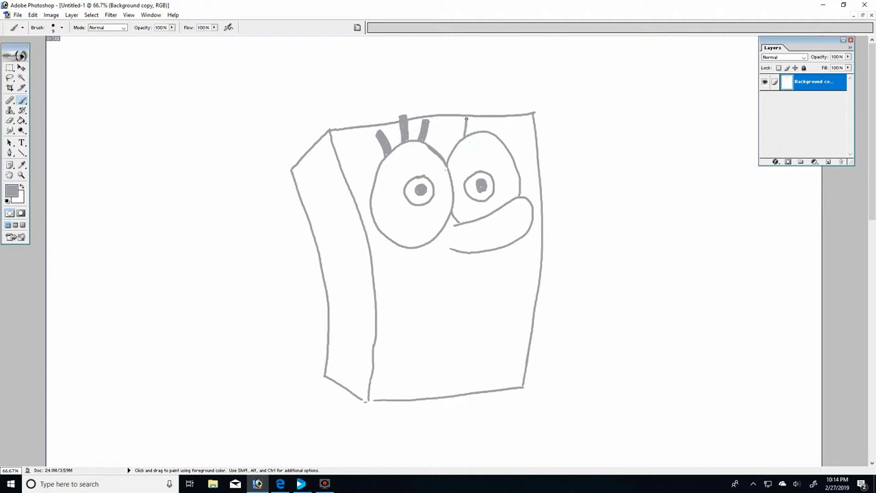
{"action": "mouse_move", "coordinate": [468, 116]}
{"action": "left_mouse_down"}
{"action": "mouse_move", "coordinate": [467, 134]}
{"action": "mouse_move", "coordinate": [470, 111]}
{"action": "left_mouse_up"}
{"action": "mouse_move", "coordinate": [482, 110]}
{"action": "left_mouse_down"}
{"action": "mouse_move", "coordinate": [483, 130]}
{"action": "mouse_move", "coordinate": [502, 114]}
{"action": "mouse_move", "coordinate": [495, 134]}
{"action": "left_mouse_up"}
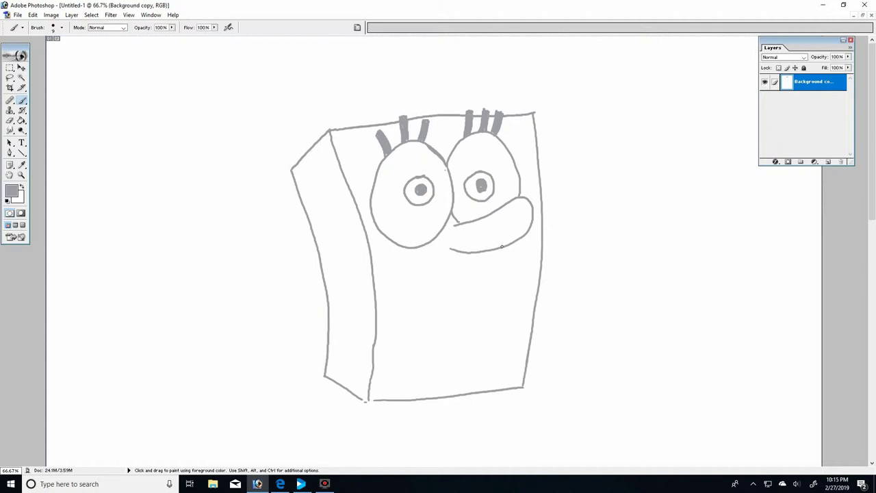
{"action": "left_click_drag", "start_coordinate": [499, 248], "coordinate": [523, 268]}
{"action": "mouse_move", "coordinate": [522, 268]}
{"action": "left_mouse_down"}
{"action": "mouse_move", "coordinate": [448, 281]}
{"action": "mouse_move", "coordinate": [412, 260]}
{"action": "mouse_move", "coordinate": [406, 243]}
{"action": "left_mouse_up"}
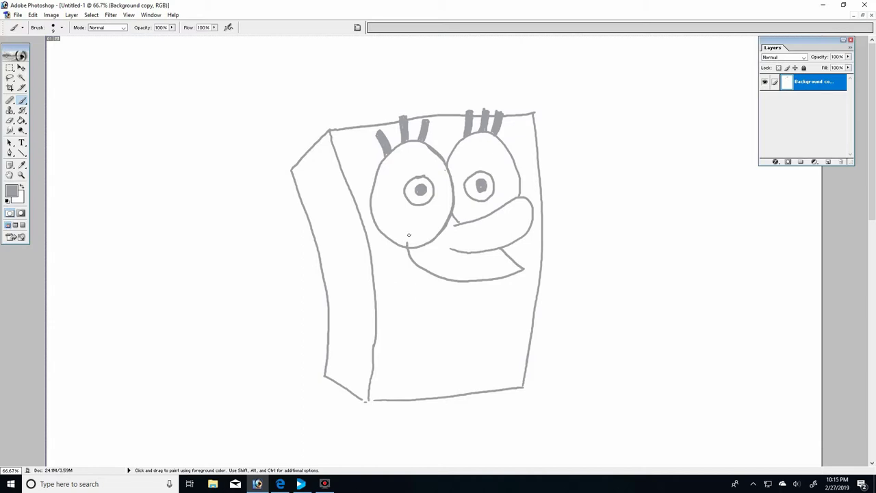
Step: Draw a small cheek circle at the smile's left end, fixing its outline in white and grey
{"action": "mouse_move", "coordinate": [403, 239]}
{"action": "left_mouse_down"}
{"action": "mouse_move", "coordinate": [416, 248]}
{"action": "mouse_move", "coordinate": [411, 223]}
{"action": "mouse_move", "coordinate": [389, 248]}
{"action": "left_mouse_up"}
{"action": "left_click", "coordinate": [22, 187]}
{"action": "left_click_drag", "start_coordinate": [394, 236], "coordinate": [391, 242]}
{"action": "left_click_drag", "start_coordinate": [412, 243], "coordinate": [414, 247]}
{"action": "left_click_drag", "start_coordinate": [395, 246], "coordinate": [409, 240]}
{"action": "left_click", "coordinate": [22, 186]}
{"action": "left_click_drag", "start_coordinate": [393, 231], "coordinate": [410, 226]}
{"action": "left_click", "coordinate": [406, 233]}
{"action": "left_click", "coordinate": [22, 187]}
{"action": "left_click", "coordinate": [12, 191]}
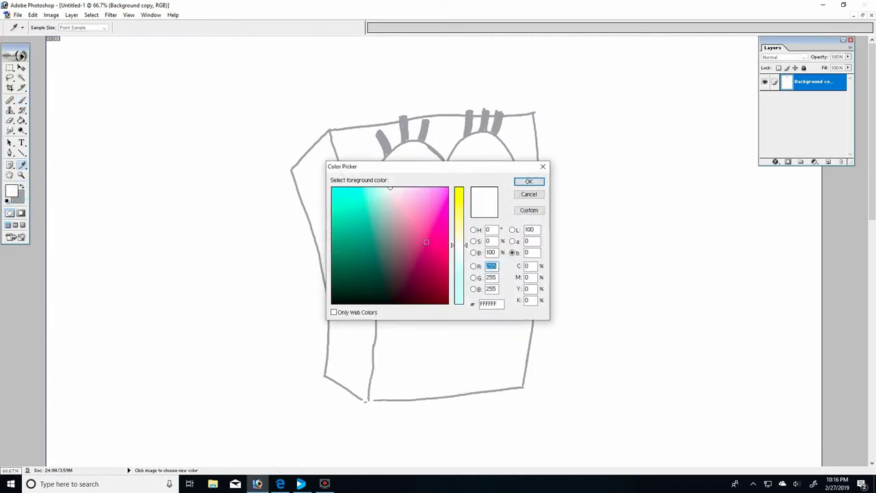
{"action": "left_click", "coordinate": [440, 224]}
{"action": "left_click", "coordinate": [524, 180]}
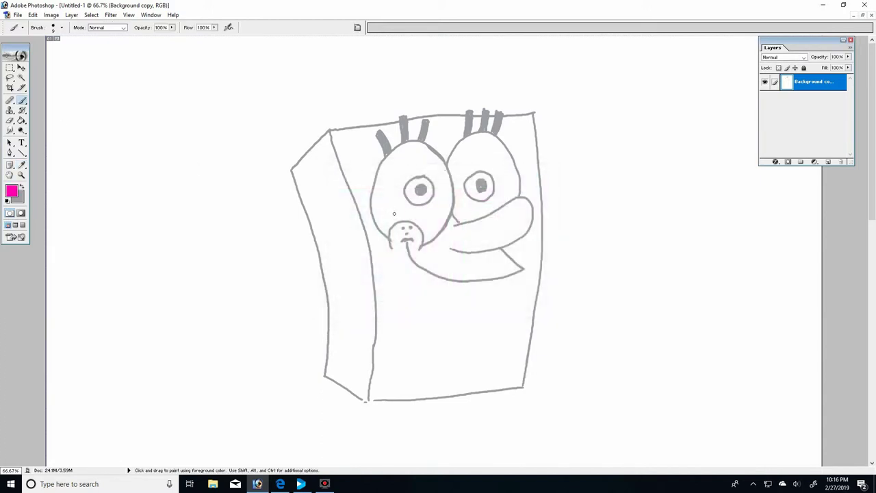
{"action": "mouse_move", "coordinate": [394, 214]}
{"action": "left_mouse_down"}
{"action": "mouse_move", "coordinate": [427, 230]}
{"action": "mouse_move", "coordinate": [417, 247]}
{"action": "mouse_move", "coordinate": [396, 248]}
{"action": "mouse_move", "coordinate": [396, 212]}
{"action": "left_mouse_up"}
{"action": "key", "text": "ctrl"}
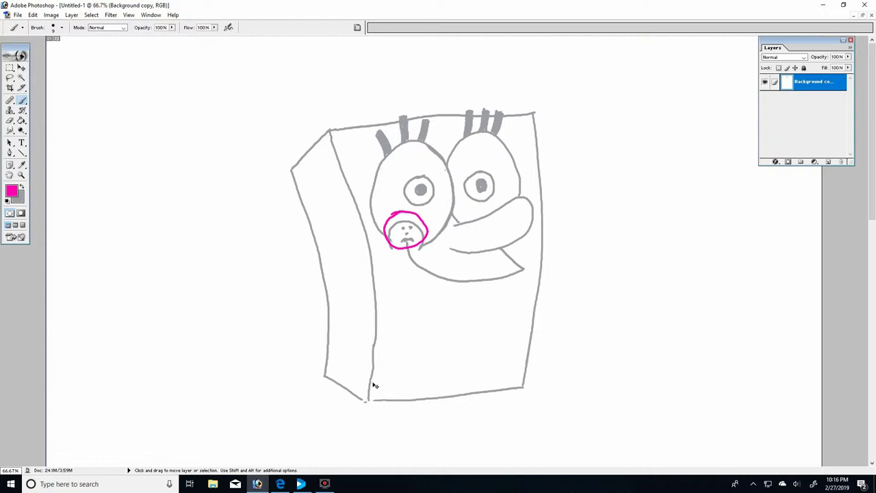
{"action": "key", "text": "ctrl+z"}
{"action": "key", "text": "d"}
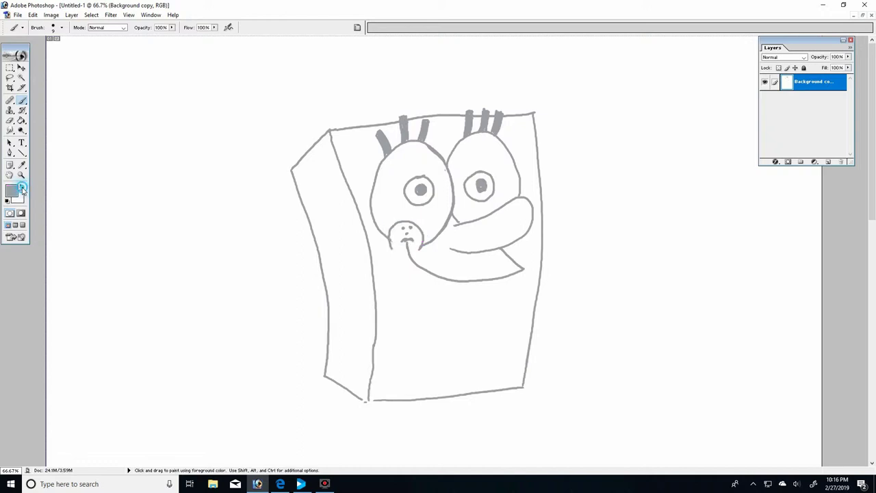
Step: Draw two square teeth under the smile and the curved lower line of the open mouth
{"action": "left_click", "coordinate": [328, 321], "text": "alt"}
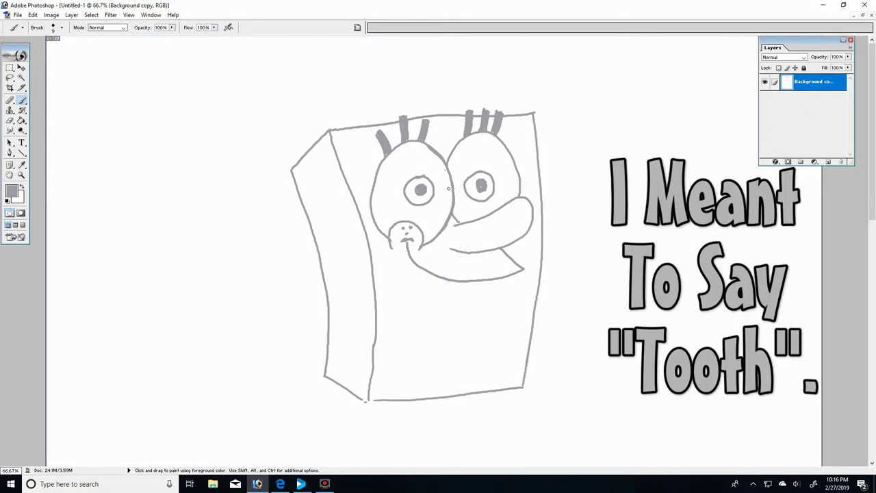
{"action": "mouse_move", "coordinate": [435, 279]}
{"action": "left_mouse_down"}
{"action": "mouse_move", "coordinate": [437, 299]}
{"action": "mouse_move", "coordinate": [467, 297]}
{"action": "mouse_move", "coordinate": [466, 280]}
{"action": "mouse_move", "coordinate": [485, 285]}
{"action": "mouse_move", "coordinate": [486, 296]}
{"action": "mouse_move", "coordinate": [507, 292]}
{"action": "left_mouse_up"}
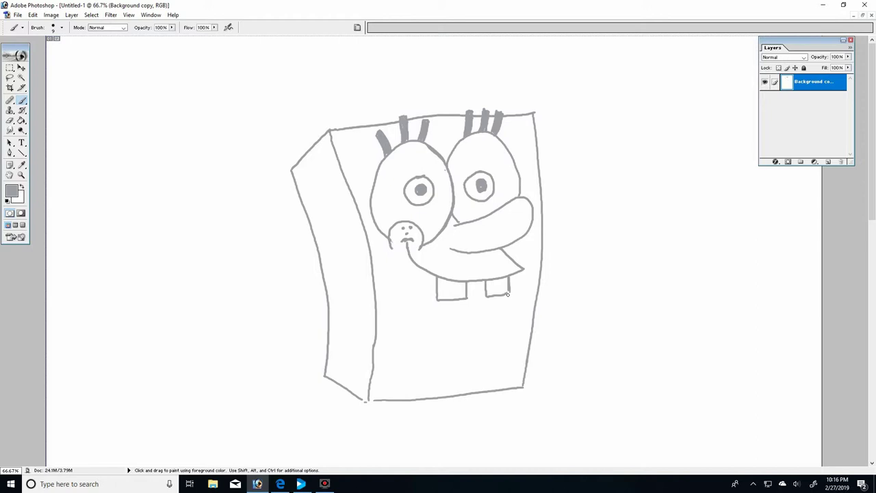
{"action": "mouse_move", "coordinate": [404, 245]}
{"action": "left_mouse_down"}
{"action": "mouse_move", "coordinate": [423, 295]}
{"action": "mouse_move", "coordinate": [452, 310]}
{"action": "mouse_move", "coordinate": [496, 295]}
{"action": "left_mouse_up"}
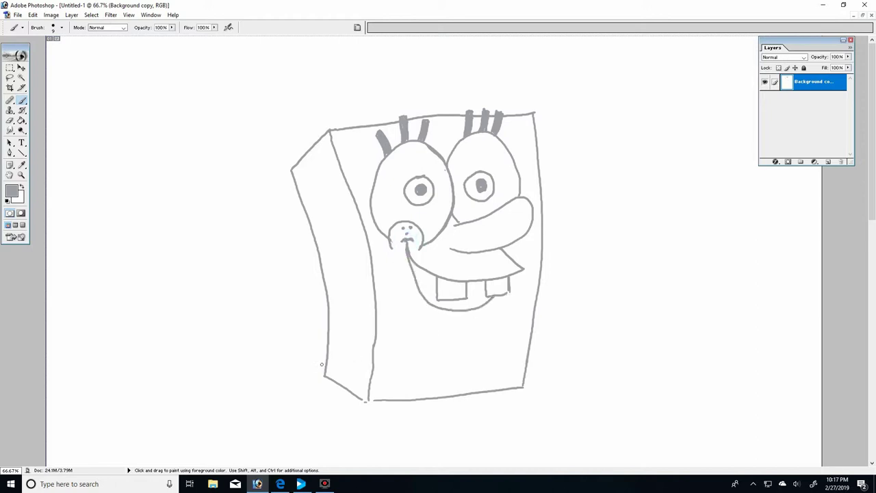
{"action": "left_click_drag", "start_coordinate": [416, 283], "coordinate": [483, 302]}
Step: Draw the tongue line below the teeth and a wavy waistline across the body
{"action": "left_click_drag", "start_coordinate": [865, 204], "coordinate": [867, 253]}
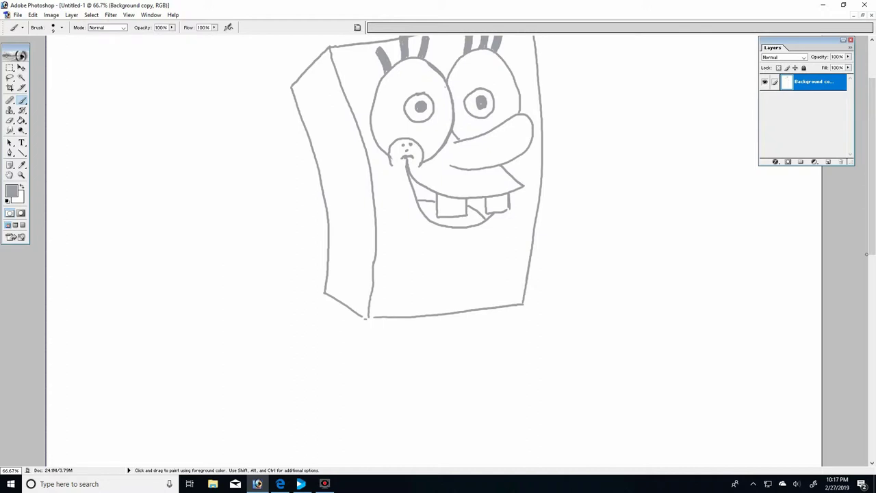
{"action": "left_click_drag", "start_coordinate": [435, 232], "coordinate": [477, 232]}
{"action": "mouse_move", "coordinate": [331, 234]}
{"action": "left_mouse_down"}
{"action": "mouse_move", "coordinate": [374, 256]}
{"action": "mouse_move", "coordinate": [532, 232]}
{"action": "left_mouse_up"}
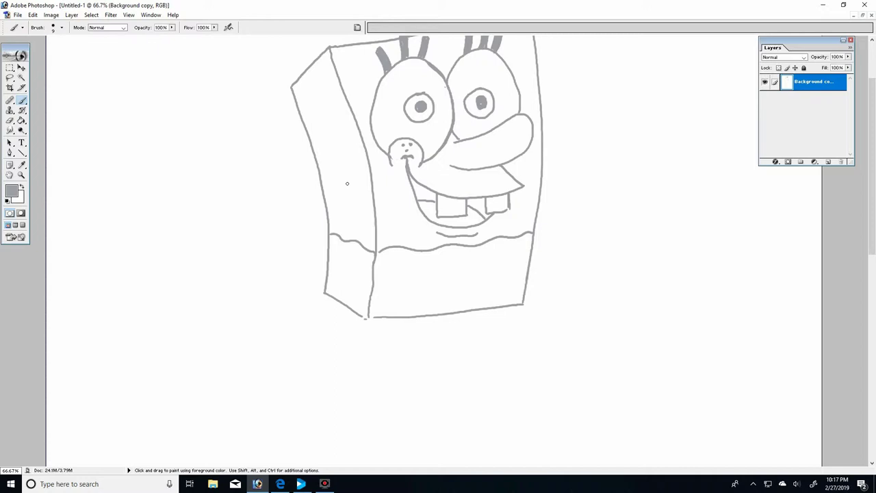
Step: Draw two stick arms from both sides of the body ending in oval hands
{"action": "left_click_drag", "start_coordinate": [346, 183], "coordinate": [265, 156]}
{"action": "mouse_move", "coordinate": [342, 193]}
{"action": "left_mouse_down"}
{"action": "mouse_move", "coordinate": [263, 162]}
{"action": "mouse_move", "coordinate": [242, 139]}
{"action": "mouse_move", "coordinate": [262, 162]}
{"action": "mouse_move", "coordinate": [228, 149]}
{"action": "mouse_move", "coordinate": [239, 139]}
{"action": "left_mouse_up"}
{"action": "mouse_move", "coordinate": [254, 143]}
{"action": "left_mouse_down"}
{"action": "mouse_move", "coordinate": [267, 154]}
{"action": "mouse_move", "coordinate": [251, 168]}
{"action": "mouse_move", "coordinate": [230, 155]}
{"action": "left_mouse_up"}
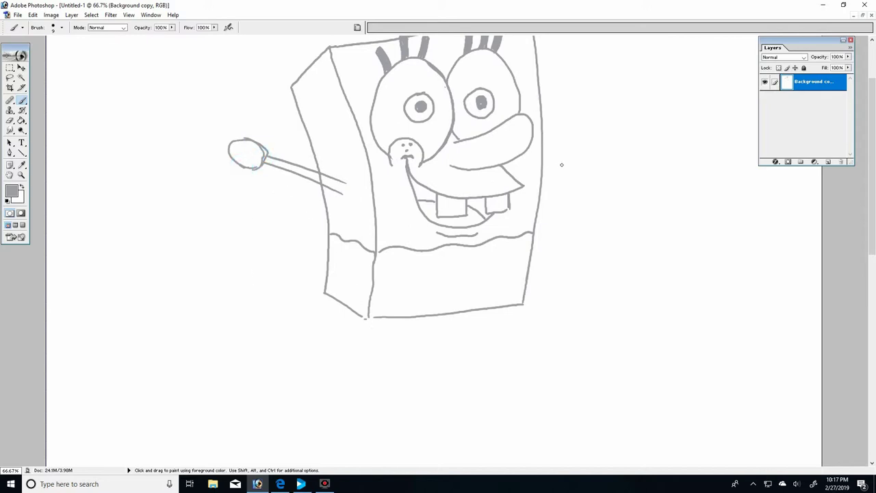
{"action": "left_click_drag", "start_coordinate": [543, 172], "coordinate": [594, 139]}
{"action": "mouse_move", "coordinate": [546, 182]}
{"action": "left_mouse_down"}
{"action": "mouse_move", "coordinate": [589, 148]}
{"action": "mouse_move", "coordinate": [599, 121]}
{"action": "mouse_move", "coordinate": [621, 129]}
{"action": "mouse_move", "coordinate": [591, 146]}
{"action": "left_mouse_up"}
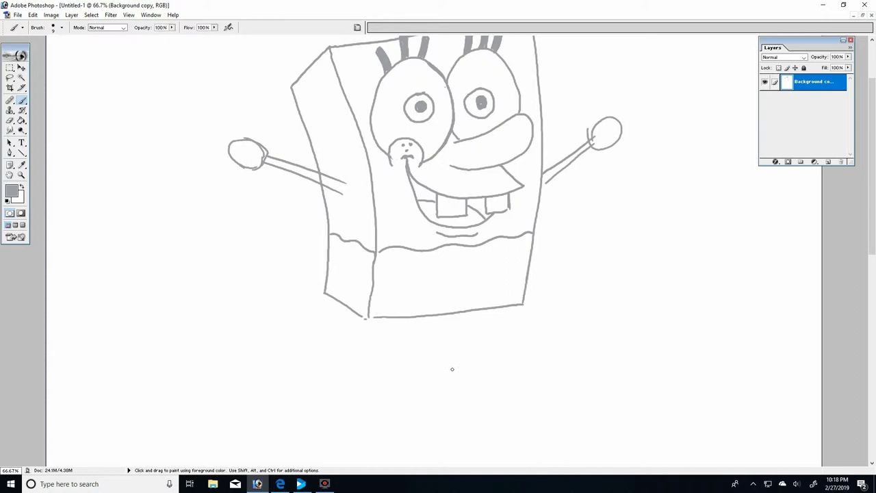
Step: Draw two stick legs under the body with square shoe outlines at the bottom
{"action": "left_click_drag", "start_coordinate": [872, 226], "coordinate": [872, 256]}
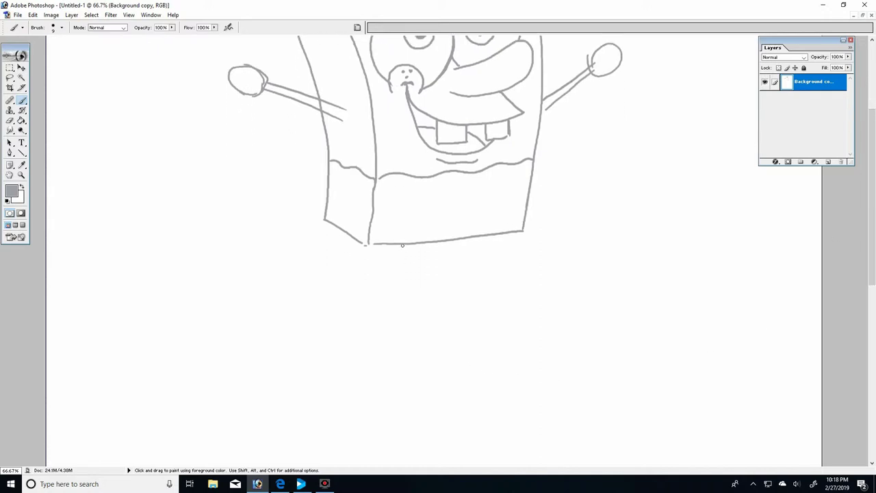
{"action": "left_click_drag", "start_coordinate": [403, 244], "coordinate": [400, 316]}
{"action": "left_click_drag", "start_coordinate": [417, 244], "coordinate": [412, 321]}
{"action": "left_click", "coordinate": [487, 236]}
{"action": "mouse_move", "coordinate": [487, 236]}
{"action": "left_mouse_down"}
{"action": "mouse_move", "coordinate": [481, 306]}
{"action": "mouse_move", "coordinate": [495, 240]}
{"action": "mouse_move", "coordinate": [490, 309]}
{"action": "left_mouse_up"}
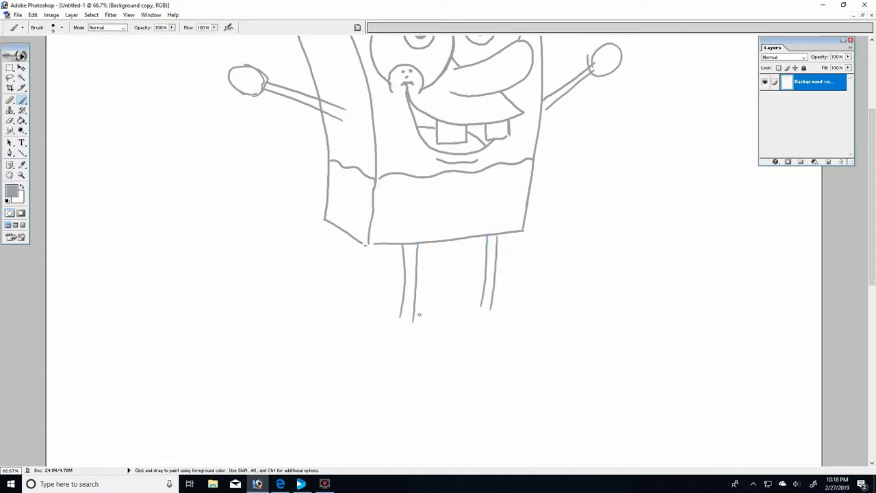
{"action": "mouse_move", "coordinate": [413, 323]}
{"action": "left_mouse_down"}
{"action": "mouse_move", "coordinate": [390, 322]}
{"action": "mouse_move", "coordinate": [391, 347]}
{"action": "mouse_move", "coordinate": [416, 327]}
{"action": "left_mouse_up"}
{"action": "mouse_move", "coordinate": [477, 308]}
{"action": "left_mouse_down"}
{"action": "mouse_move", "coordinate": [471, 335]}
{"action": "mouse_move", "coordinate": [490, 334]}
{"action": "mouse_move", "coordinate": [495, 312]}
{"action": "mouse_move", "coordinate": [495, 331]}
{"action": "mouse_move", "coordinate": [469, 333]}
{"action": "left_mouse_up"}
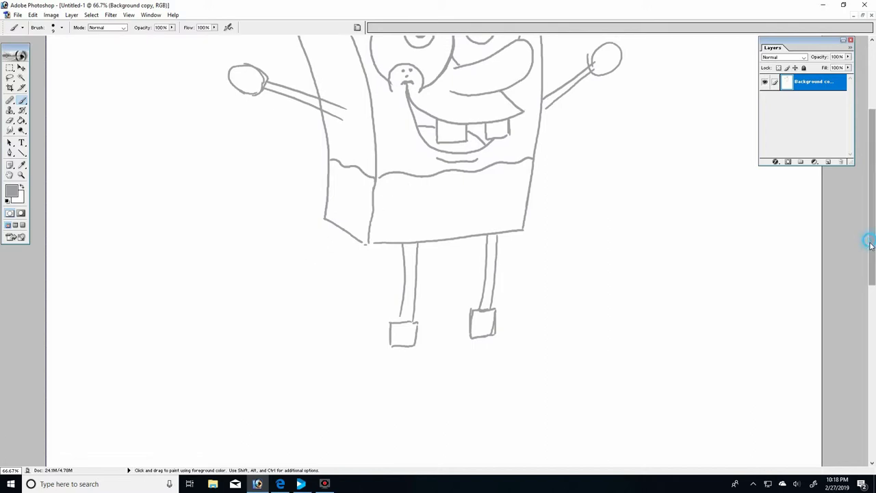
Step: Add thumbs and fingers to the left and right hands
{"action": "left_click_drag", "start_coordinate": [870, 240], "coordinate": [864, 212]}
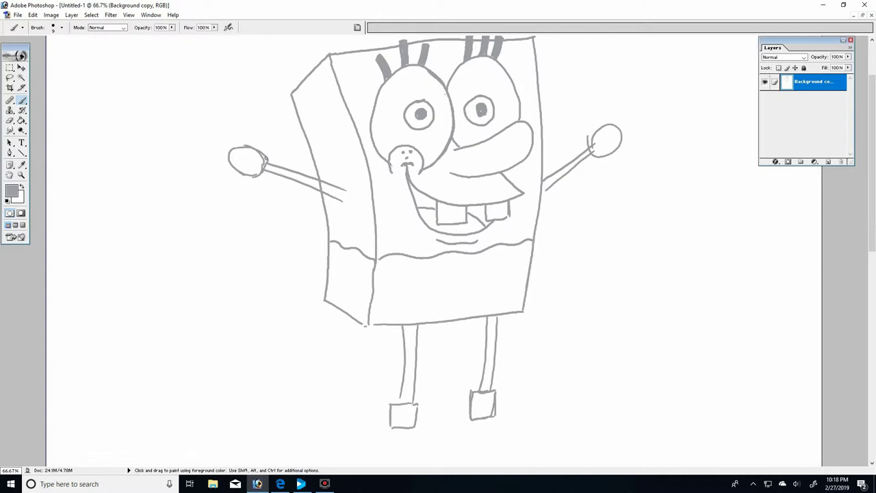
{"action": "mouse_move", "coordinate": [269, 161]}
{"action": "left_mouse_down"}
{"action": "mouse_move", "coordinate": [261, 134]}
{"action": "mouse_move", "coordinate": [248, 154]}
{"action": "left_mouse_up"}
{"action": "mouse_move", "coordinate": [587, 140]}
{"action": "left_mouse_down"}
{"action": "mouse_move", "coordinate": [597, 118]}
{"action": "mouse_move", "coordinate": [593, 145]}
{"action": "left_mouse_up"}
{"action": "mouse_move", "coordinate": [248, 144]}
{"action": "left_mouse_down"}
{"action": "mouse_move", "coordinate": [227, 130]}
{"action": "mouse_move", "coordinate": [217, 140]}
{"action": "mouse_move", "coordinate": [231, 147]}
{"action": "mouse_move", "coordinate": [208, 151]}
{"action": "mouse_move", "coordinate": [205, 161]}
{"action": "mouse_move", "coordinate": [220, 164]}
{"action": "mouse_move", "coordinate": [214, 178]}
{"action": "mouse_move", "coordinate": [237, 170]}
{"action": "left_mouse_up"}
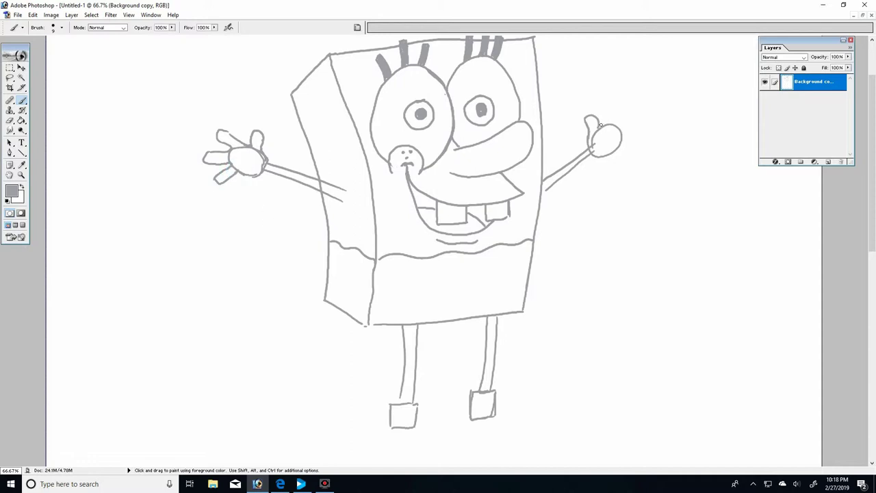
{"action": "mouse_move", "coordinate": [599, 125]}
{"action": "left_mouse_down"}
{"action": "mouse_move", "coordinate": [624, 109]}
{"action": "mouse_move", "coordinate": [616, 125]}
{"action": "mouse_move", "coordinate": [636, 119]}
{"action": "mouse_move", "coordinate": [638, 129]}
{"action": "mouse_move", "coordinate": [623, 136]}
{"action": "left_mouse_up"}
{"action": "mouse_move", "coordinate": [635, 139]}
{"action": "left_mouse_down"}
{"action": "mouse_move", "coordinate": [635, 148]}
{"action": "mouse_move", "coordinate": [619, 146]}
{"action": "left_mouse_up"}
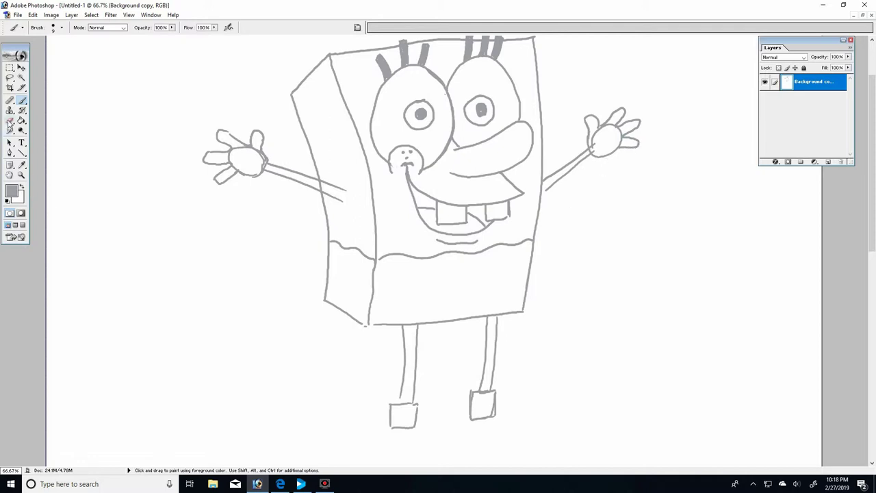
Step: Paint out the stray right-hand finger strokes in white and redraw the fingers in grey
{"action": "left_click", "coordinate": [22, 188]}
{"action": "mouse_move", "coordinate": [618, 146]}
{"action": "left_mouse_down"}
{"action": "mouse_move", "coordinate": [635, 141]}
{"action": "mouse_move", "coordinate": [625, 136]}
{"action": "left_mouse_up"}
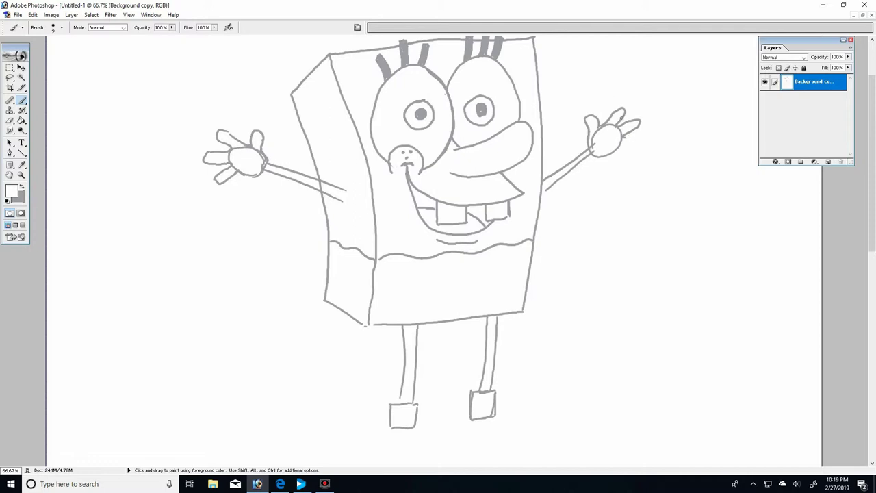
{"action": "left_click_drag", "start_coordinate": [611, 125], "coordinate": [622, 110]}
{"action": "left_click", "coordinate": [19, 188]}
{"action": "mouse_move", "coordinate": [624, 117]}
{"action": "left_mouse_down"}
{"action": "mouse_move", "coordinate": [619, 104]}
{"action": "mouse_move", "coordinate": [609, 122]}
{"action": "mouse_move", "coordinate": [639, 141]}
{"action": "mouse_move", "coordinate": [615, 152]}
{"action": "left_mouse_up"}
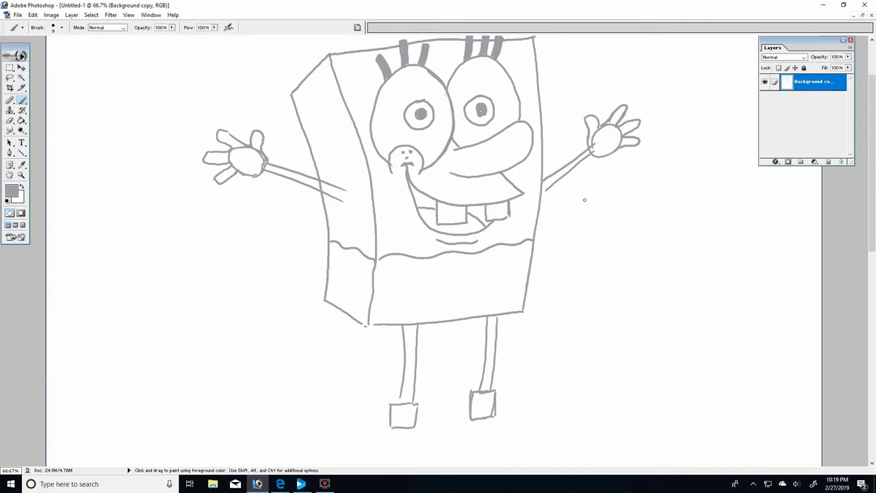
{"action": "left_click", "coordinate": [246, 159]}
{"action": "left_click", "coordinate": [606, 136]}
Step: Dab over the left wrist and hand with a 13 px white brush
{"action": "left_click", "coordinate": [21, 188]}
{"action": "left_click", "coordinate": [61, 28]}
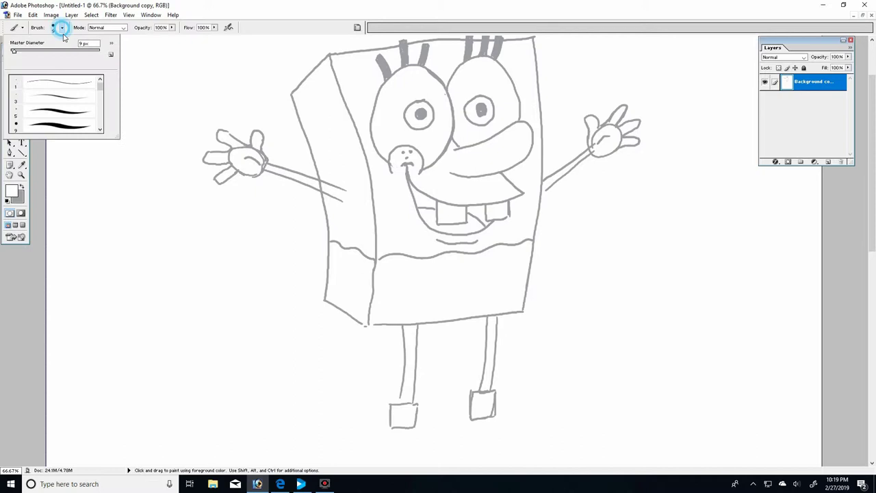
{"action": "left_click", "coordinate": [99, 130]}
{"action": "left_click", "coordinate": [99, 130]}
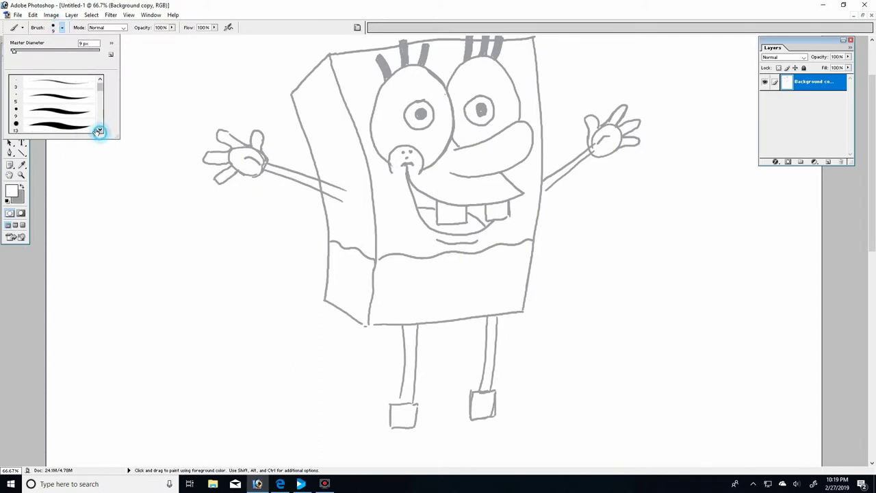
{"action": "left_click", "coordinate": [48, 125]}
{"action": "left_click", "coordinate": [165, 104]}
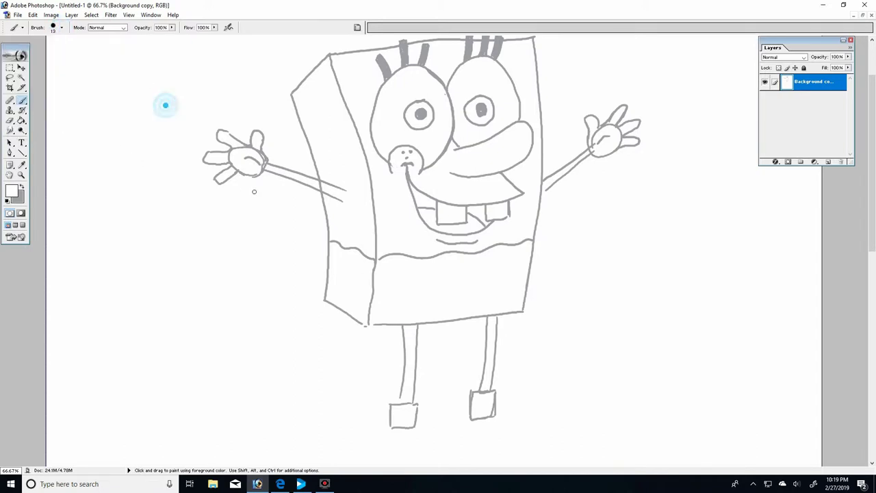
{"action": "left_click", "coordinate": [261, 167]}
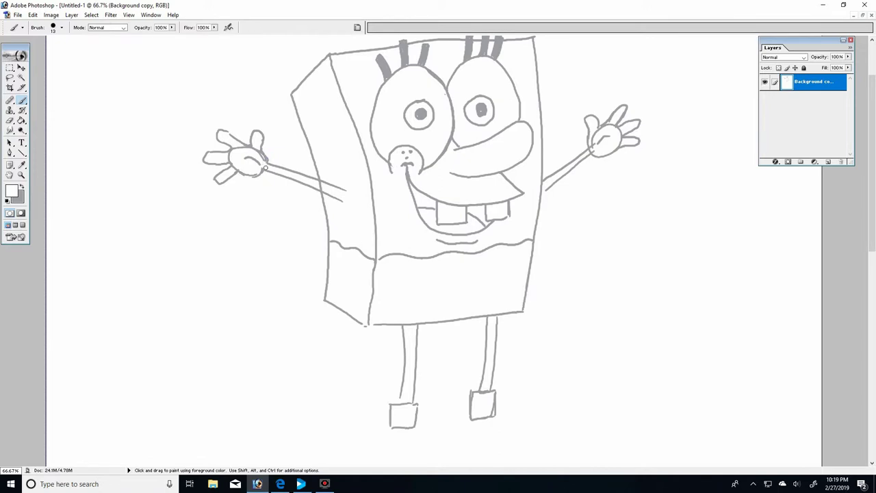
{"action": "left_click", "coordinate": [260, 157]}
{"action": "left_click", "coordinate": [256, 153]}
{"action": "left_click", "coordinate": [244, 146]}
{"action": "left_click", "coordinate": [233, 172]}
Step: Return to a grey 9 px brush and erase a faint stray stroke on the left hand
{"action": "left_click", "coordinate": [9, 120]}
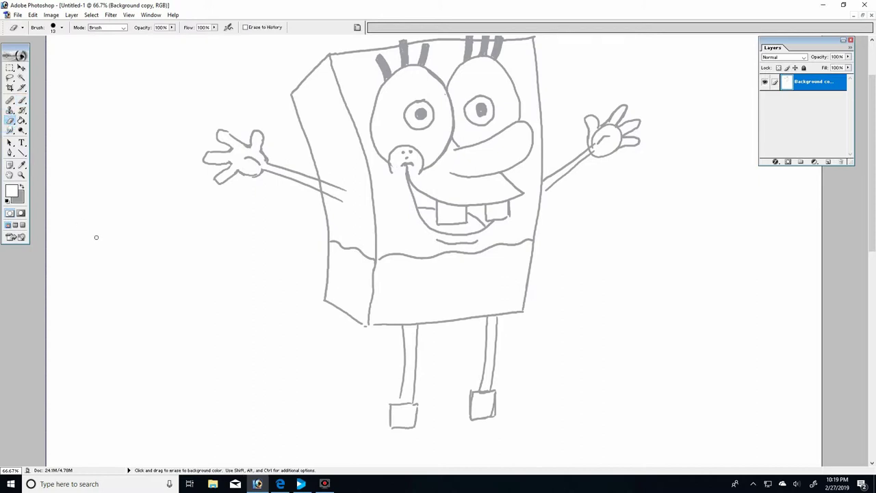
{"action": "left_click", "coordinate": [21, 188]}
{"action": "left_click", "coordinate": [60, 27]}
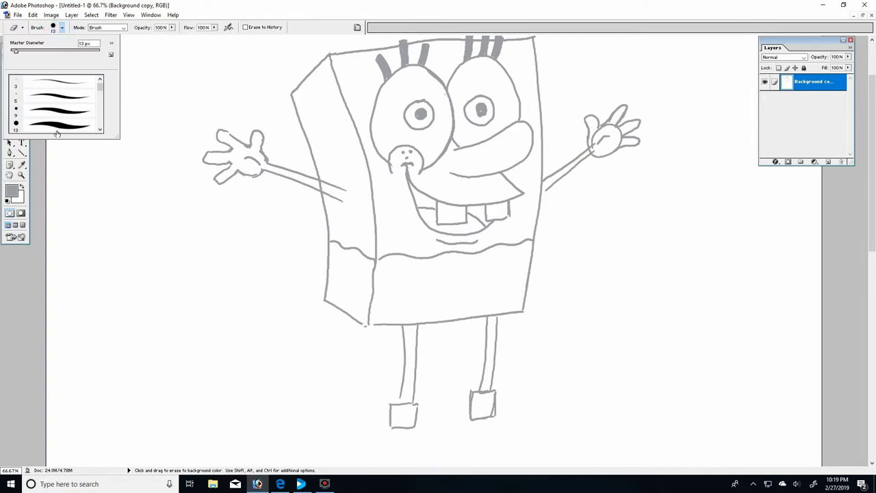
{"action": "left_click", "coordinate": [48, 110]}
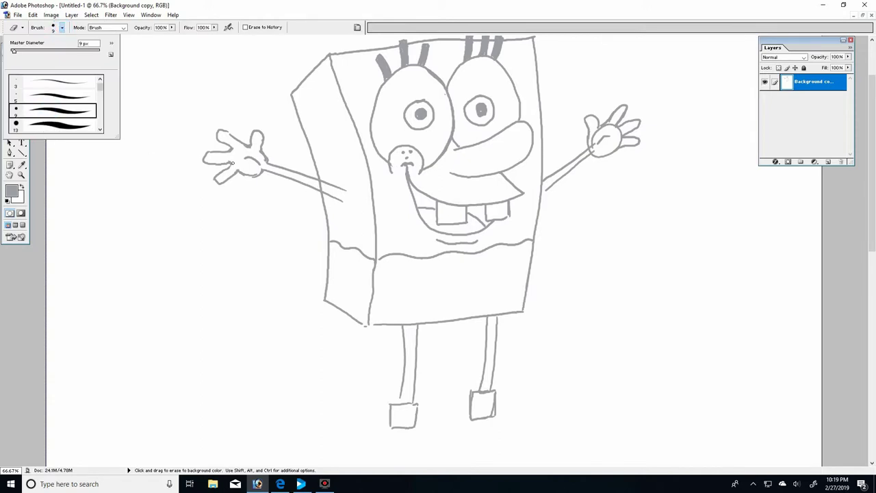
{"action": "left_click", "coordinate": [233, 163]}
{"action": "key", "text": "b"}
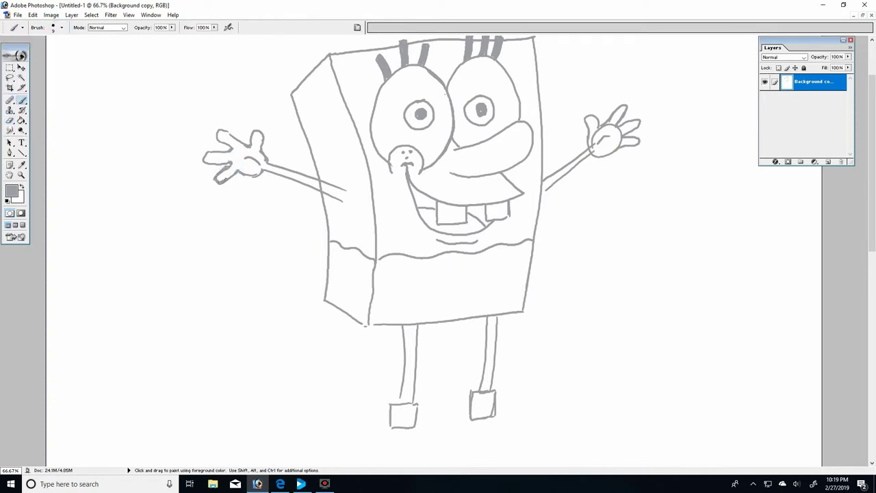
{"action": "left_click_drag", "start_coordinate": [231, 162], "coordinate": [218, 162]}
{"action": "left_click", "coordinate": [10, 120]}
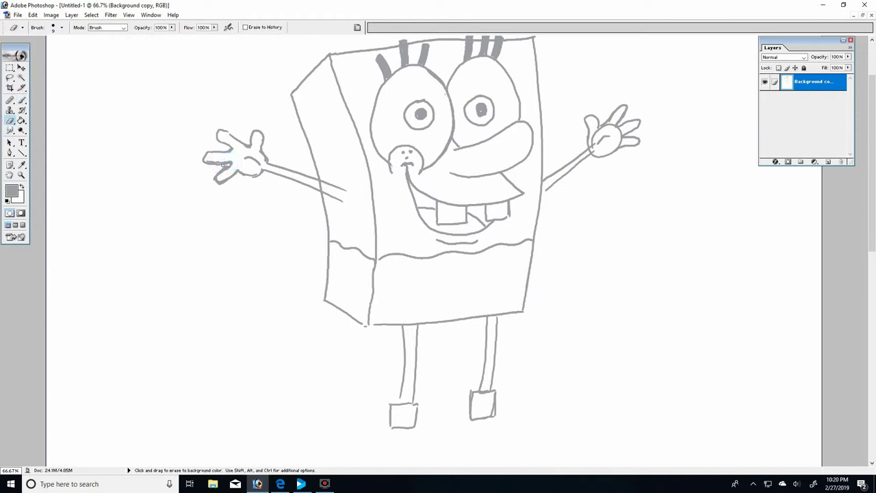
{"action": "left_click_drag", "start_coordinate": [228, 163], "coordinate": [223, 165]}
Step: Draw the top edges of both trouser legs and paint out the inner thigh lines in white
{"action": "key", "text": "b"}
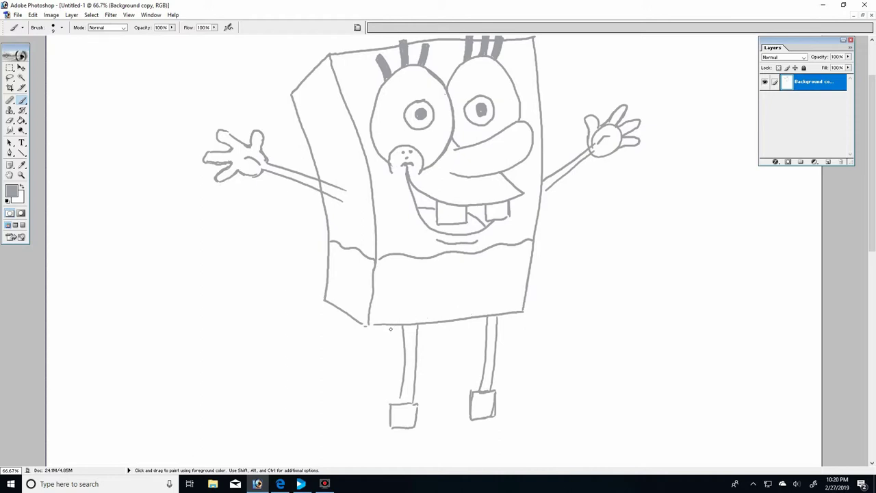
{"action": "mouse_move", "coordinate": [389, 324]}
{"action": "left_mouse_down"}
{"action": "mouse_move", "coordinate": [396, 350]}
{"action": "mouse_move", "coordinate": [425, 348]}
{"action": "mouse_move", "coordinate": [430, 320]}
{"action": "left_mouse_up"}
{"action": "mouse_move", "coordinate": [477, 318]}
{"action": "left_mouse_down"}
{"action": "mouse_move", "coordinate": [476, 343]}
{"action": "mouse_move", "coordinate": [500, 343]}
{"action": "mouse_move", "coordinate": [504, 312]}
{"action": "left_mouse_up"}
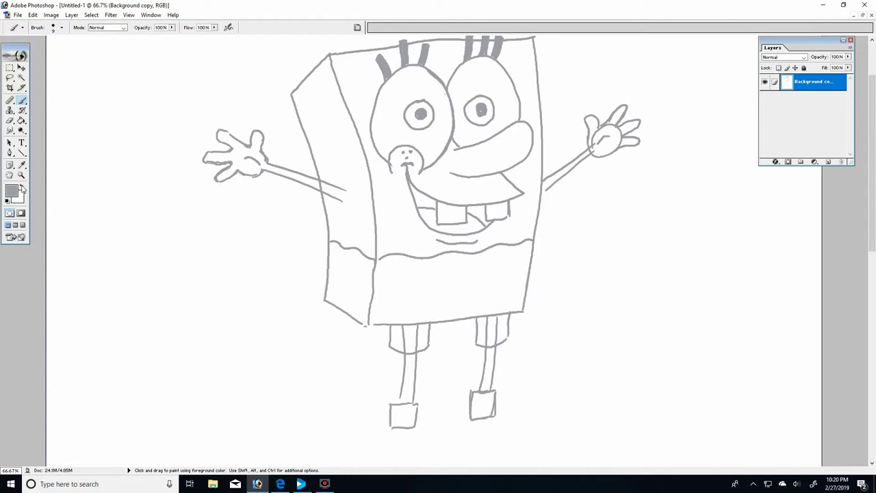
{"action": "key", "text": "x"}
{"action": "left_click_drag", "start_coordinate": [402, 327], "coordinate": [404, 347]}
{"action": "left_click_drag", "start_coordinate": [417, 327], "coordinate": [413, 349]}
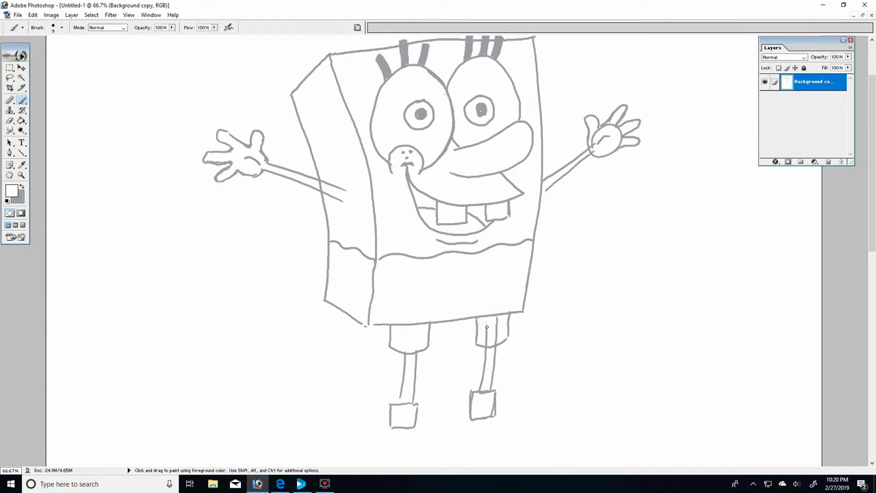
{"action": "mouse_move", "coordinate": [487, 326]}
{"action": "left_mouse_down"}
{"action": "mouse_move", "coordinate": [486, 341]}
{"action": "mouse_move", "coordinate": [495, 321]}
{"action": "left_mouse_up"}
Step: In grey, draw a V-shaped collar, extend the waistline right, and draw the tie down to its tip
{"action": "left_click", "coordinate": [21, 186]}
{"action": "mouse_move", "coordinate": [457, 253]}
{"action": "left_mouse_down"}
{"action": "mouse_move", "coordinate": [426, 267]}
{"action": "mouse_move", "coordinate": [411, 257]}
{"action": "left_mouse_up"}
{"action": "mouse_move", "coordinate": [468, 254]}
{"action": "left_mouse_down"}
{"action": "mouse_move", "coordinate": [482, 258]}
{"action": "mouse_move", "coordinate": [511, 244]}
{"action": "mouse_move", "coordinate": [473, 253]}
{"action": "mouse_move", "coordinate": [486, 260]}
{"action": "mouse_move", "coordinate": [507, 244]}
{"action": "left_mouse_up"}
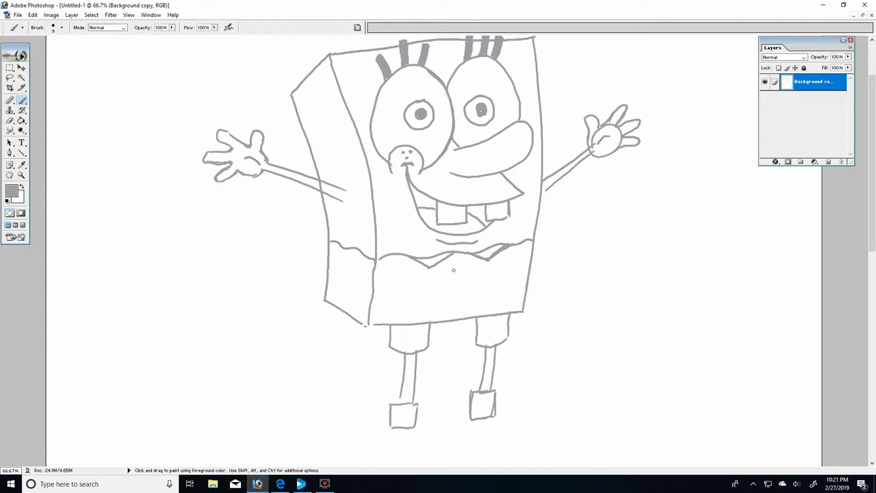
{"action": "left_click_drag", "start_coordinate": [446, 258], "coordinate": [454, 269]}
{"action": "left_click_drag", "start_coordinate": [475, 255], "coordinate": [457, 269]}
{"action": "mouse_move", "coordinate": [475, 255]}
{"action": "left_mouse_down"}
{"action": "mouse_move", "coordinate": [470, 267]}
{"action": "mouse_move", "coordinate": [452, 268]}
{"action": "mouse_move", "coordinate": [442, 309]}
{"action": "left_mouse_up"}
{"action": "mouse_move", "coordinate": [469, 268]}
{"action": "left_mouse_down"}
{"action": "mouse_move", "coordinate": [478, 305]}
{"action": "mouse_move", "coordinate": [446, 310]}
{"action": "mouse_move", "coordinate": [458, 316]}
{"action": "mouse_move", "coordinate": [478, 305]}
{"action": "left_mouse_up"}
Step: Retrace the body's lower-left edge, bottom-left diagonal and corner
{"action": "mouse_move", "coordinate": [327, 267]}
{"action": "left_mouse_down"}
{"action": "mouse_move", "coordinate": [325, 298]}
{"action": "mouse_move", "coordinate": [364, 324]}
{"action": "left_mouse_up"}
{"action": "left_click_drag", "start_coordinate": [365, 324], "coordinate": [324, 299]}
{"action": "left_click_drag", "start_coordinate": [364, 324], "coordinate": [369, 323]}
Step: Draw the belt line and paint thick grey belt bars on the left and both sides of the tie
{"action": "mouse_move", "coordinate": [372, 292]}
{"action": "left_mouse_down"}
{"action": "mouse_move", "coordinate": [331, 270]}
{"action": "mouse_move", "coordinate": [366, 288]}
{"action": "mouse_move", "coordinate": [371, 270]}
{"action": "mouse_move", "coordinate": [374, 291]}
{"action": "mouse_move", "coordinate": [529, 277]}
{"action": "left_mouse_up"}
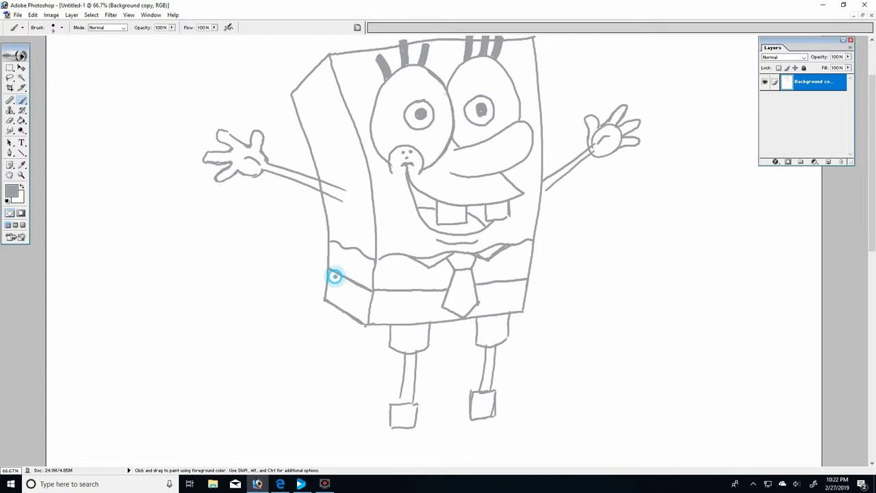
{"action": "mouse_move", "coordinate": [333, 275]}
{"action": "left_mouse_down"}
{"action": "mouse_move", "coordinate": [365, 292]}
{"action": "mouse_move", "coordinate": [336, 285]}
{"action": "mouse_move", "coordinate": [361, 294]}
{"action": "mouse_move", "coordinate": [345, 285]}
{"action": "left_mouse_up"}
{"action": "mouse_move", "coordinate": [376, 296]}
{"action": "left_mouse_down"}
{"action": "mouse_move", "coordinate": [443, 293]}
{"action": "mouse_move", "coordinate": [415, 297]}
{"action": "left_mouse_up"}
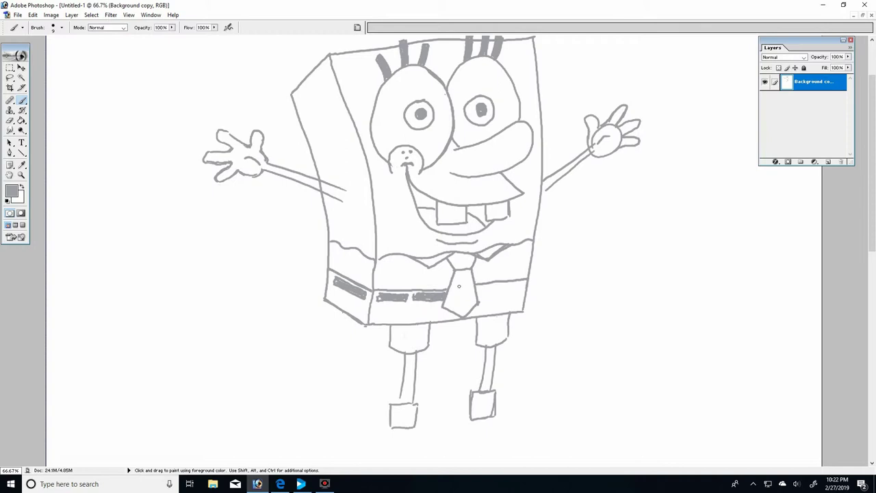
{"action": "left_click_drag", "start_coordinate": [476, 288], "coordinate": [499, 290]}
Step: Shorten the right belt bar with white, then add another grey bar at the right end
{"action": "left_click", "coordinate": [10, 120]}
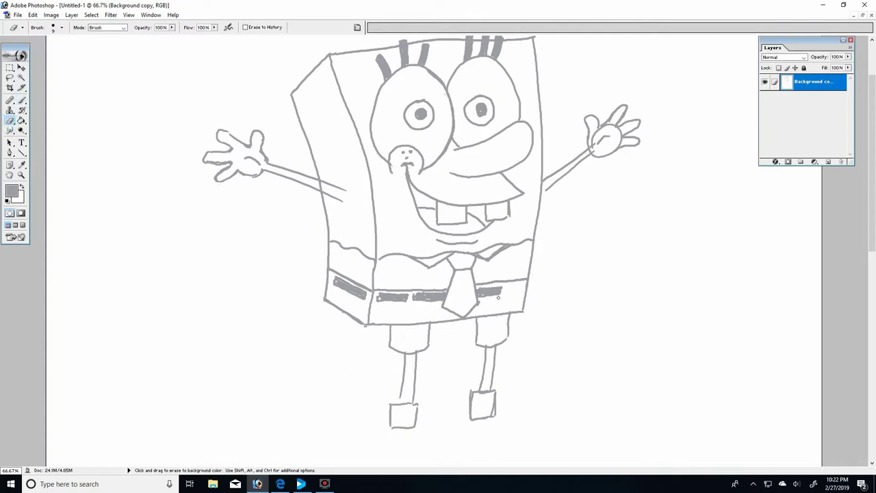
{"action": "left_click", "coordinate": [22, 100]}
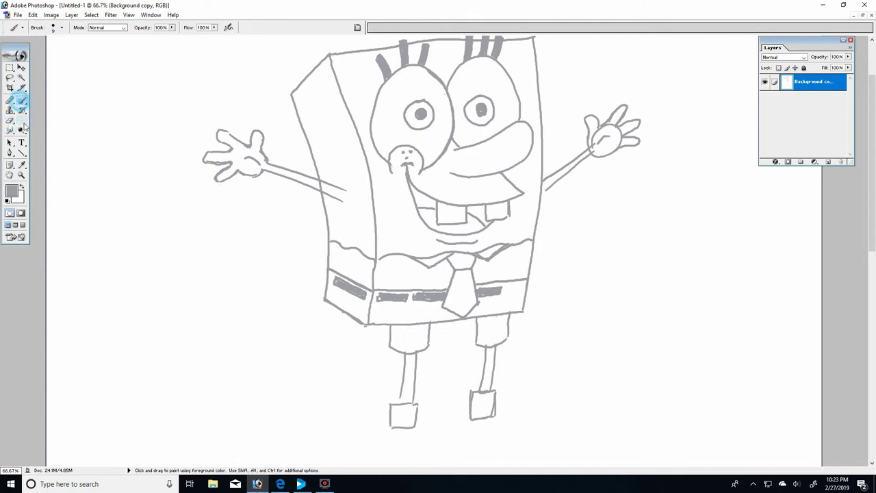
{"action": "left_click", "coordinate": [21, 187]}
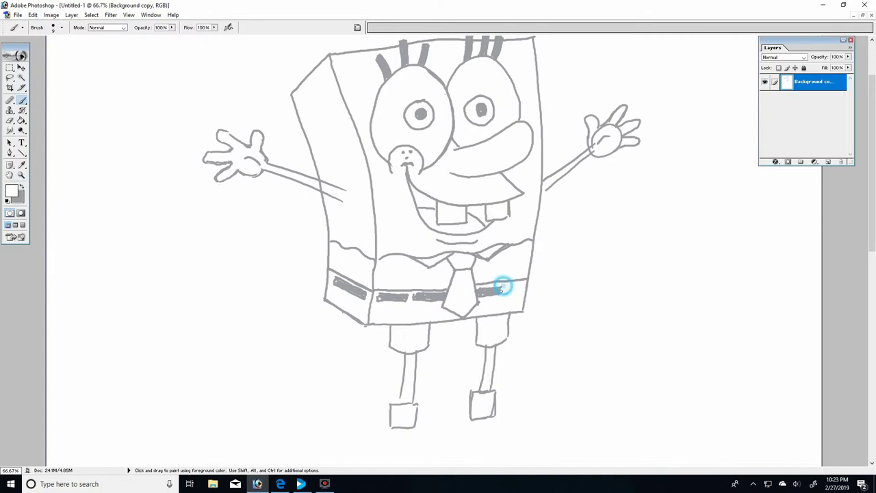
{"action": "left_click_drag", "start_coordinate": [504, 287], "coordinate": [498, 292]}
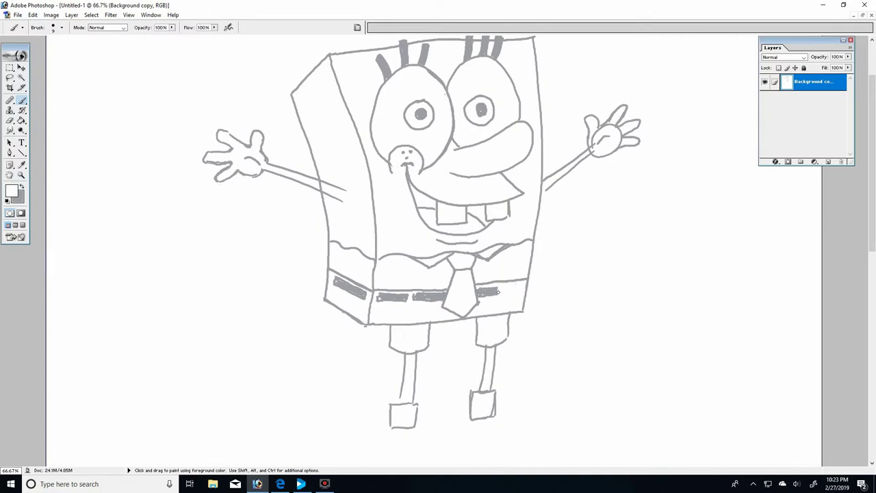
{"action": "left_click", "coordinate": [21, 187]}
{"action": "left_click_drag", "start_coordinate": [520, 287], "coordinate": [504, 289]}
Step: Tidy the top edges of the left and right legs
{"action": "left_click", "coordinate": [354, 263]}
{"action": "left_click", "coordinate": [430, 324]}
{"action": "left_click_drag", "start_coordinate": [391, 333], "coordinate": [392, 326]}
{"action": "mouse_move", "coordinate": [494, 314]}
{"action": "left_mouse_down"}
{"action": "mouse_move", "coordinate": [479, 320]}
{"action": "mouse_move", "coordinate": [499, 313]}
{"action": "left_mouse_up"}
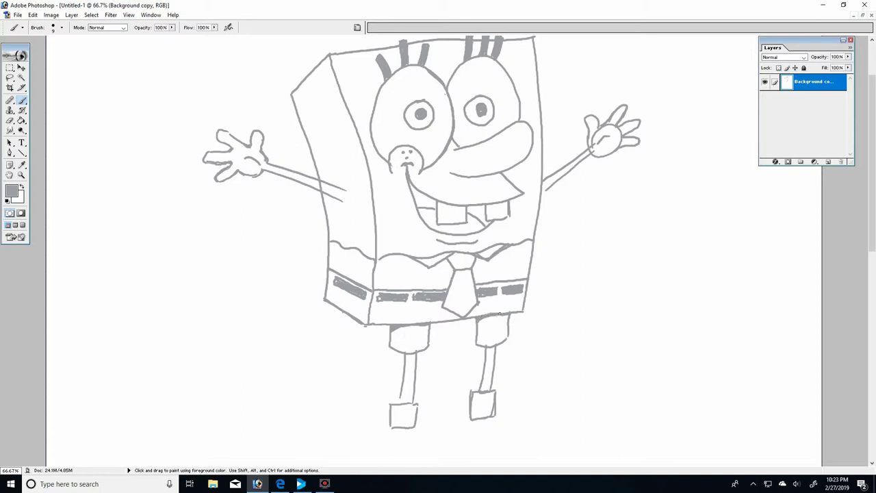
Step: Thicken the left arm's outline and redraw its end near the body
{"action": "left_click", "coordinate": [322, 172]}
{"action": "mouse_move", "coordinate": [312, 171]}
{"action": "left_mouse_down"}
{"action": "mouse_move", "coordinate": [354, 196]}
{"action": "mouse_move", "coordinate": [310, 201]}
{"action": "left_mouse_up"}
{"action": "left_click", "coordinate": [313, 168]}
{"action": "left_click_drag", "start_coordinate": [319, 172], "coordinate": [307, 173]}
{"action": "left_click", "coordinate": [301, 183]}
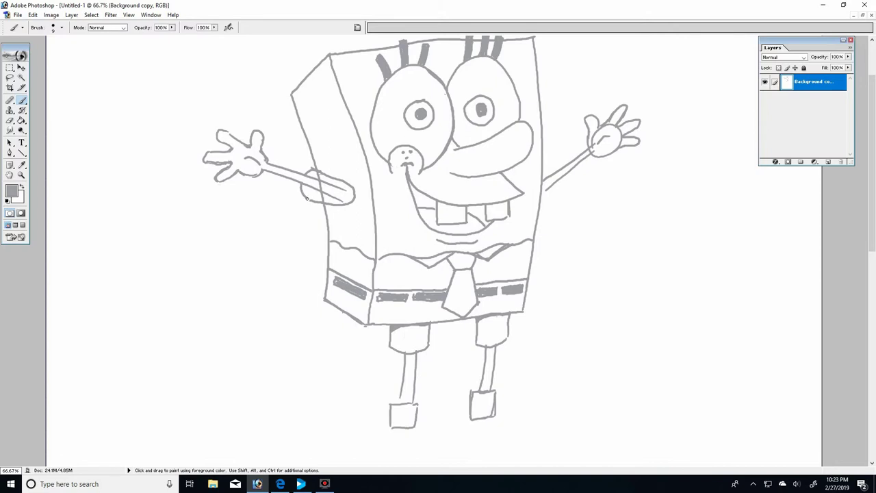
{"action": "left_click_drag", "start_coordinate": [313, 174], "coordinate": [311, 192]}
Step: Paint white over the stray lines in the left sleeve cuff
{"action": "left_click", "coordinate": [21, 188]}
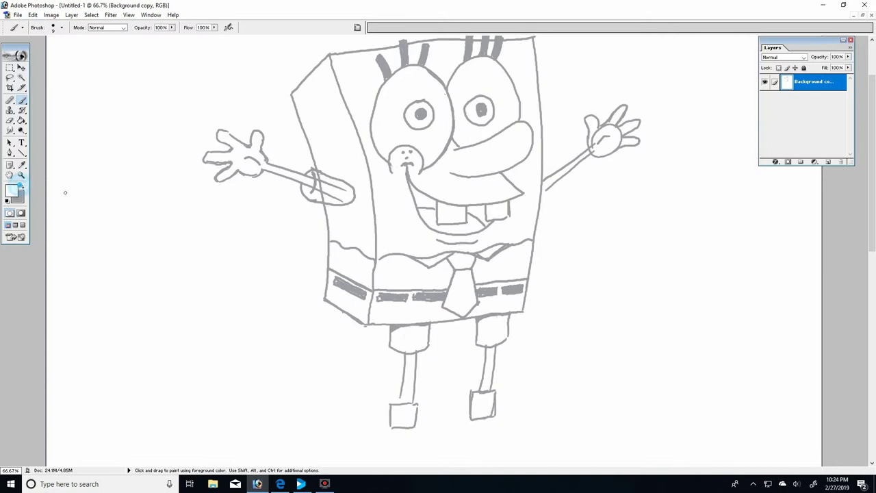
{"action": "left_click", "coordinate": [317, 175]}
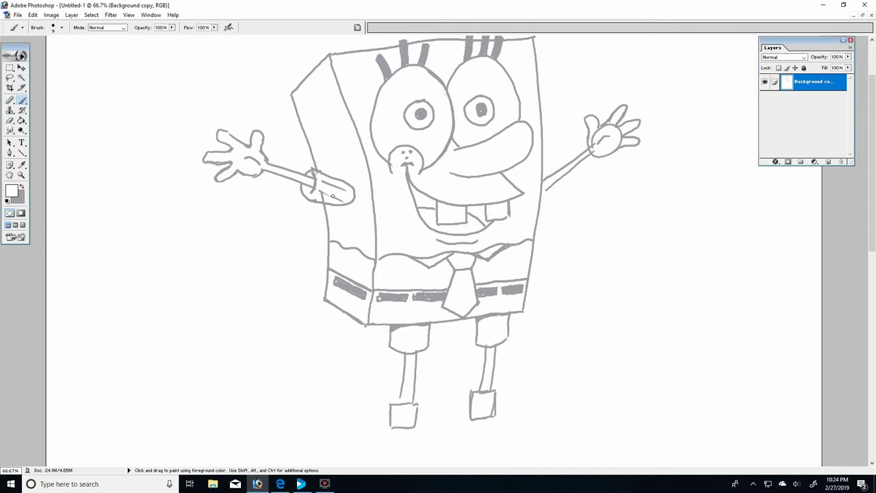
{"action": "mouse_move", "coordinate": [321, 180]}
{"action": "left_mouse_down"}
{"action": "mouse_move", "coordinate": [347, 189]}
{"action": "mouse_move", "coordinate": [325, 193]}
{"action": "left_mouse_up"}
{"action": "mouse_move", "coordinate": [309, 189]}
{"action": "left_mouse_down"}
{"action": "mouse_move", "coordinate": [348, 197]}
{"action": "mouse_move", "coordinate": [324, 189]}
{"action": "left_mouse_up"}
{"action": "left_click", "coordinate": [309, 156]}
Step: Brush a short grey sleeve below the right arm's shoulder
{"action": "left_click", "coordinate": [22, 187]}
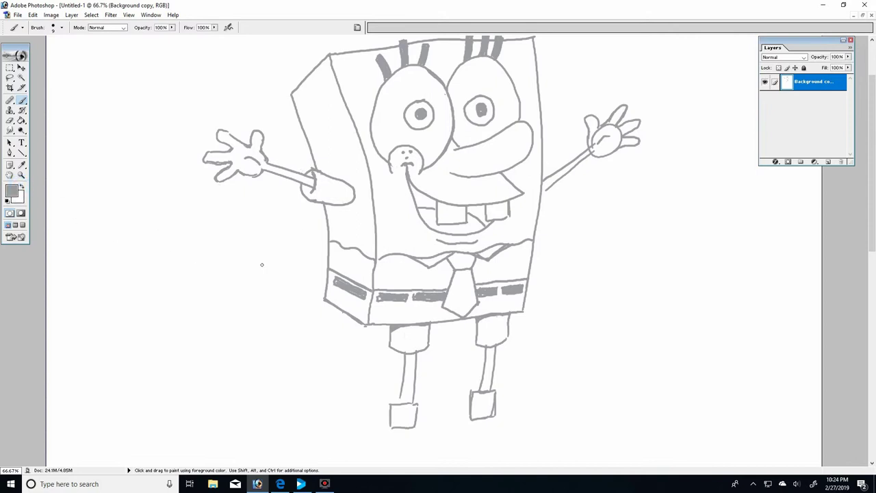
{"action": "left_click", "coordinate": [543, 168]}
{"action": "left_click_drag", "start_coordinate": [554, 166], "coordinate": [555, 195]}
{"action": "left_click_drag", "start_coordinate": [554, 191], "coordinate": [544, 202]}
Step: Paint out part of the right sleeve's outline in white
{"action": "left_click", "coordinate": [10, 119]}
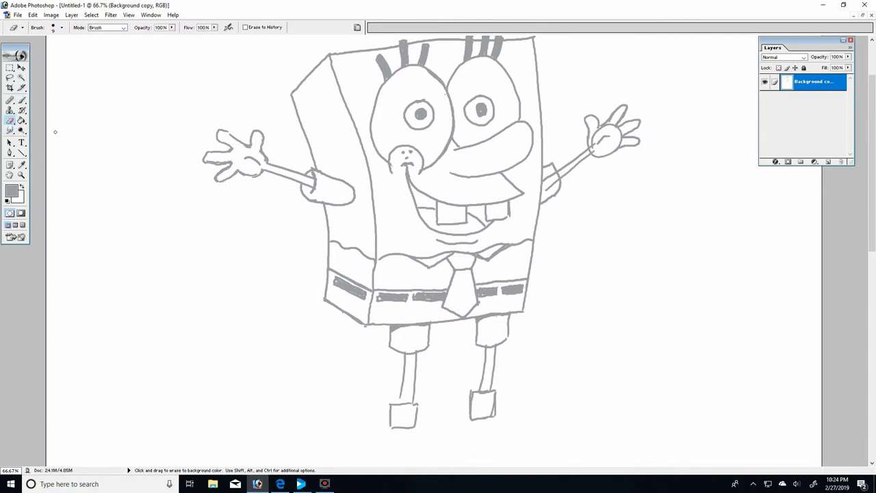
{"action": "left_click", "coordinate": [21, 100]}
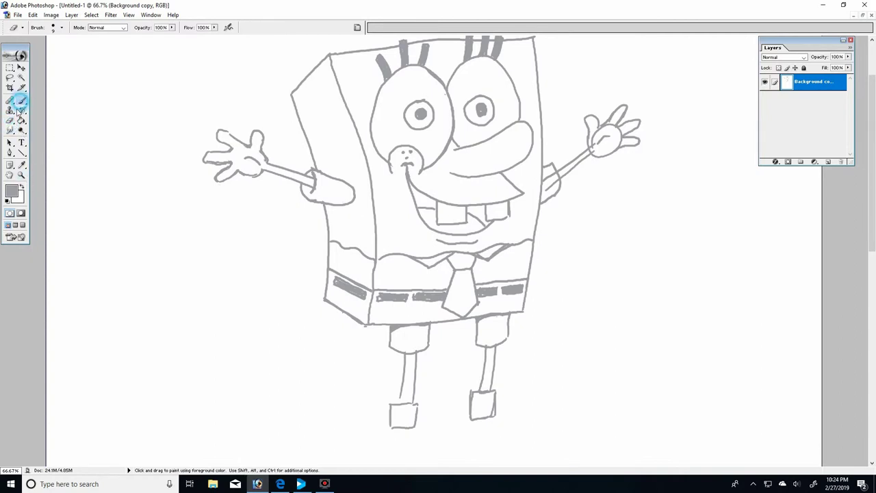
{"action": "left_click", "coordinate": [21, 186]}
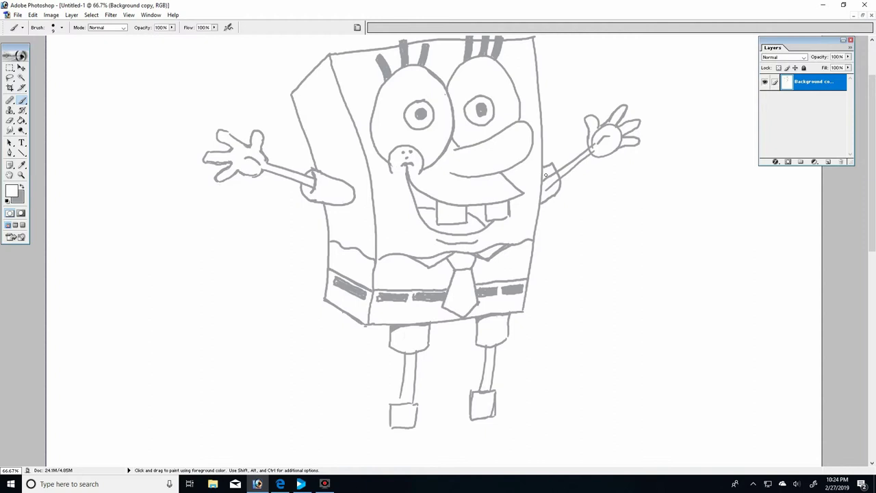
{"action": "left_click_drag", "start_coordinate": [545, 175], "coordinate": [548, 182]}
{"action": "left_click_drag", "start_coordinate": [546, 175], "coordinate": [552, 181]}
Step: Whiten the right wrist outline, undo the left wrist lightening, and retouch the left cuff in grey
{"action": "mouse_move", "coordinate": [592, 148]}
{"action": "left_mouse_down"}
{"action": "mouse_move", "coordinate": [595, 130]}
{"action": "mouse_move", "coordinate": [618, 130]}
{"action": "mouse_move", "coordinate": [620, 140]}
{"action": "mouse_move", "coordinate": [593, 145]}
{"action": "left_mouse_up"}
{"action": "left_click_drag", "start_coordinate": [311, 175], "coordinate": [312, 193]}
{"action": "key", "text": "ctrl+z"}
{"action": "left_click", "coordinate": [21, 187]}
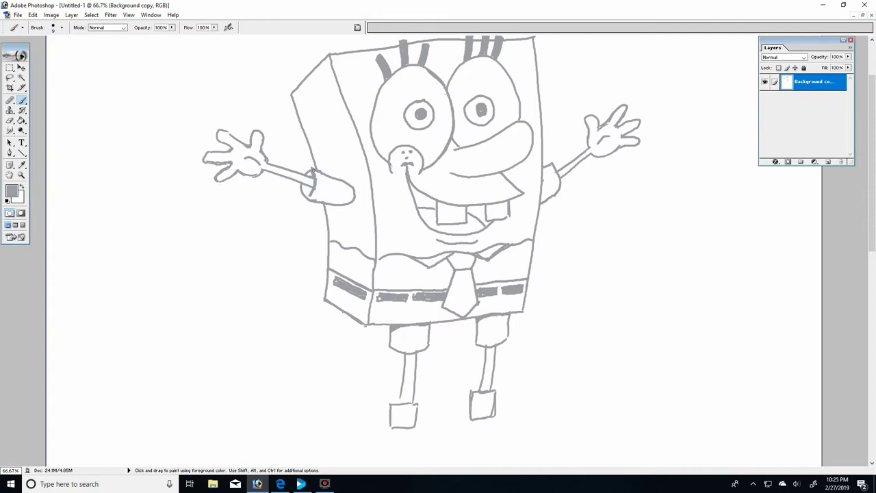
{"action": "left_click", "coordinate": [308, 172]}
{"action": "left_click", "coordinate": [344, 201]}
Step: Add a second line down the right leg and draw the left shoe's bottom edge
{"action": "left_click", "coordinate": [483, 348]}
{"action": "left_click", "coordinate": [495, 345]}
{"action": "left_click_drag", "start_coordinate": [495, 345], "coordinate": [490, 391]}
{"action": "left_click", "coordinate": [391, 406]}
{"action": "mouse_move", "coordinate": [414, 425]}
{"action": "left_mouse_down"}
{"action": "mouse_move", "coordinate": [392, 428]}
{"action": "mouse_move", "coordinate": [389, 404]}
{"action": "mouse_move", "coordinate": [351, 409]}
{"action": "mouse_move", "coordinate": [355, 427]}
{"action": "mouse_move", "coordinate": [391, 420]}
{"action": "left_mouse_up"}
Step: Redraw the right shoe's rounded toe outline, undoing and retrying until it fits
{"action": "mouse_move", "coordinate": [498, 396]}
{"action": "left_mouse_down"}
{"action": "mouse_move", "coordinate": [517, 385]}
{"action": "mouse_move", "coordinate": [537, 391]}
{"action": "mouse_move", "coordinate": [531, 412]}
{"action": "mouse_move", "coordinate": [500, 413]}
{"action": "left_mouse_up"}
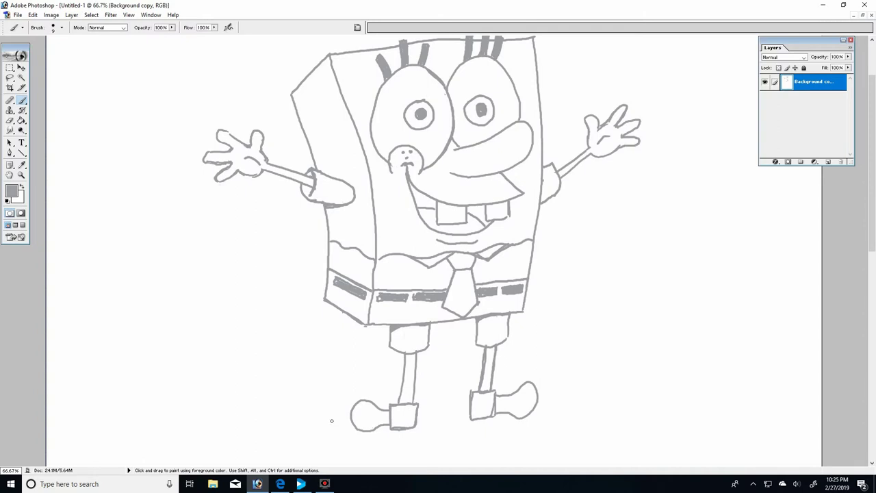
{"action": "key", "text": "ctrl+z"}
{"action": "left_click", "coordinate": [495, 395]}
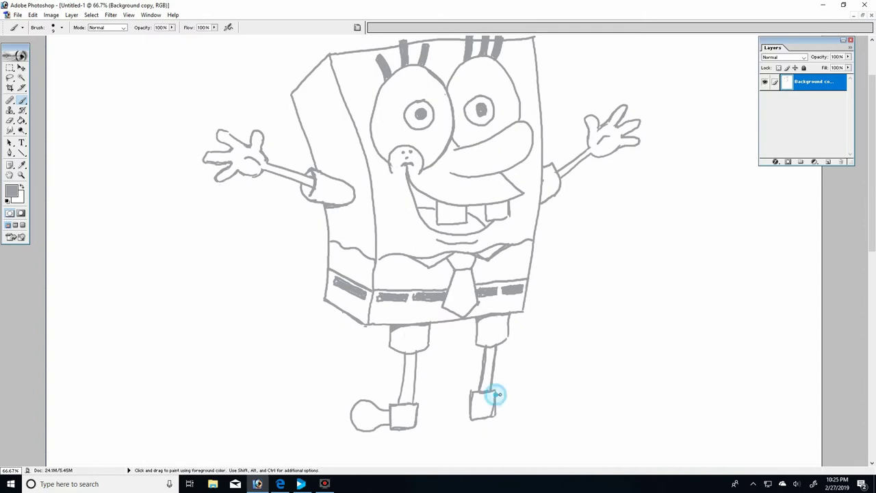
{"action": "mouse_move", "coordinate": [495, 395]}
{"action": "left_mouse_down"}
{"action": "mouse_move", "coordinate": [526, 390]}
{"action": "mouse_move", "coordinate": [530, 402]}
{"action": "mouse_move", "coordinate": [493, 413]}
{"action": "left_mouse_up"}
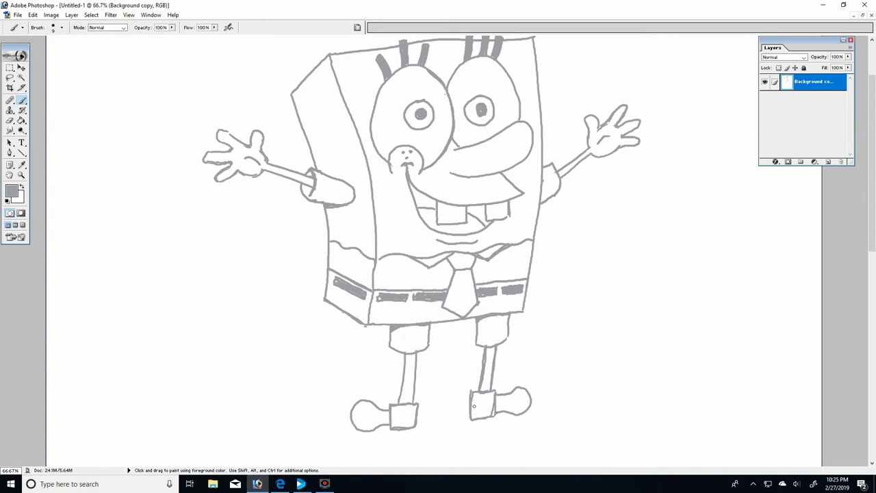
{"action": "key", "text": "ctrl+z"}
{"action": "mouse_move", "coordinate": [496, 393]}
{"action": "left_mouse_down"}
{"action": "mouse_move", "coordinate": [530, 385]}
{"action": "mouse_move", "coordinate": [534, 403]}
{"action": "mouse_move", "coordinate": [509, 411]}
{"action": "left_mouse_up"}
{"action": "key", "text": "ctrl"}
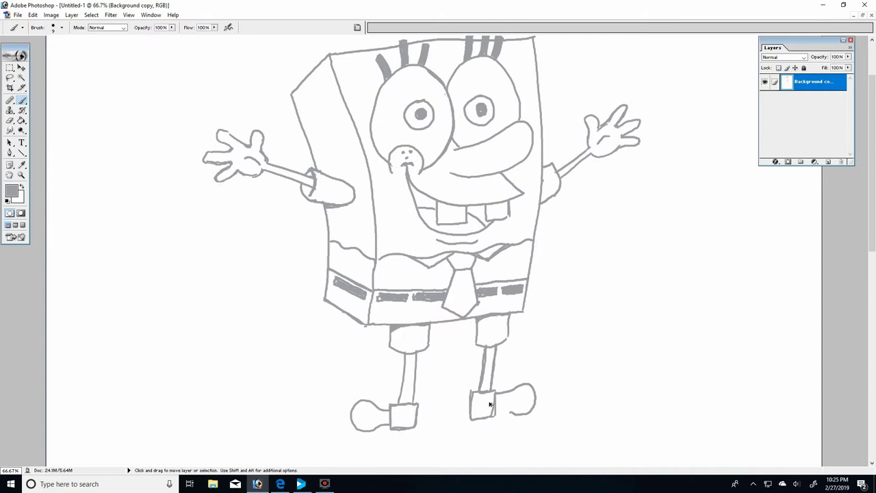
{"action": "key", "text": "ctrl+z"}
{"action": "mouse_move", "coordinate": [495, 395]}
{"action": "left_mouse_down"}
{"action": "mouse_move", "coordinate": [533, 386]}
{"action": "mouse_move", "coordinate": [536, 408]}
{"action": "mouse_move", "coordinate": [472, 418]}
{"action": "mouse_move", "coordinate": [472, 392]}
{"action": "mouse_move", "coordinate": [489, 406]}
{"action": "mouse_move", "coordinate": [485, 394]}
{"action": "mouse_move", "coordinate": [479, 408]}
{"action": "mouse_move", "coordinate": [473, 396]}
{"action": "mouse_move", "coordinate": [490, 408]}
{"action": "mouse_move", "coordinate": [481, 415]}
{"action": "left_mouse_up"}
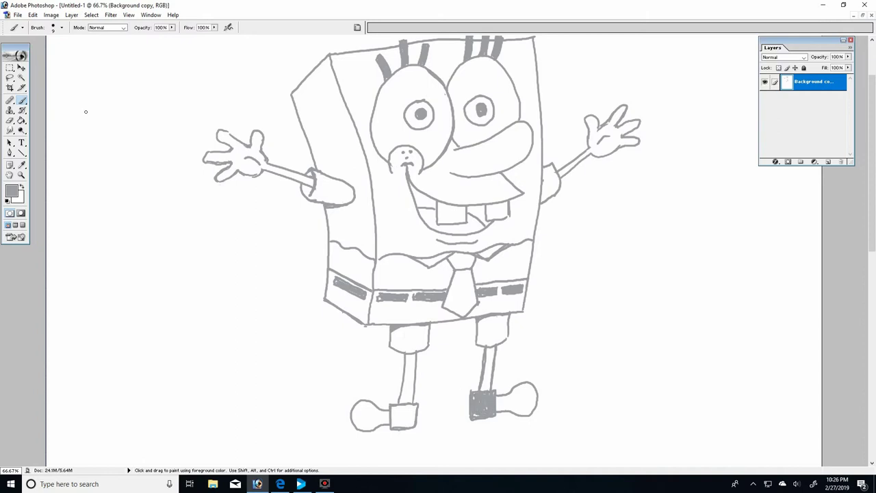
Step: Switch to the 19 px brush and paint both shoes solid grey
{"action": "left_click", "coordinate": [60, 28]}
{"action": "left_click", "coordinate": [54, 126]}
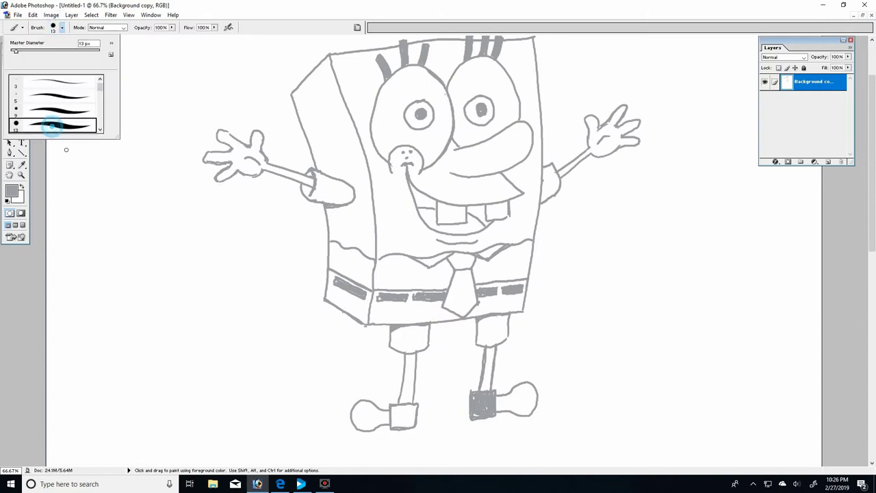
{"action": "left_click", "coordinate": [99, 129]}
{"action": "left_click", "coordinate": [54, 130]}
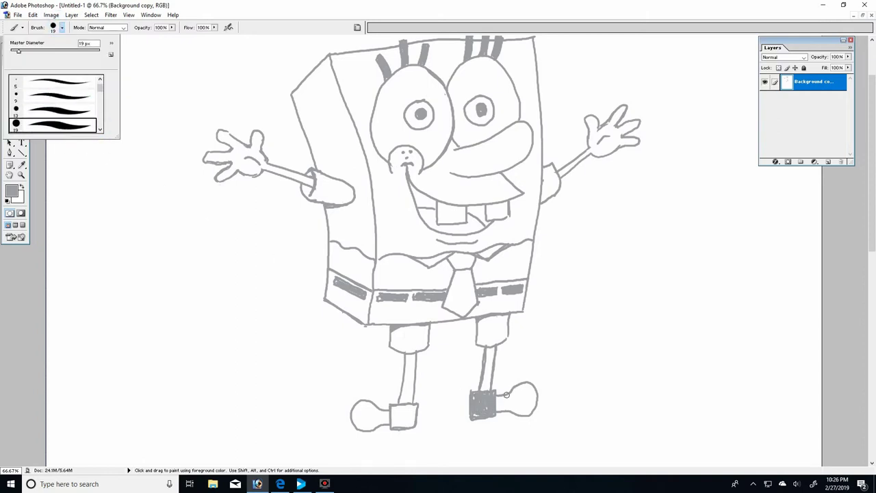
{"action": "mouse_move", "coordinate": [496, 400]}
{"action": "left_mouse_down"}
{"action": "mouse_move", "coordinate": [532, 385]}
{"action": "mouse_move", "coordinate": [535, 398]}
{"action": "mouse_move", "coordinate": [521, 389]}
{"action": "mouse_move", "coordinate": [534, 401]}
{"action": "mouse_move", "coordinate": [530, 413]}
{"action": "mouse_move", "coordinate": [518, 409]}
{"action": "mouse_move", "coordinate": [525, 406]}
{"action": "mouse_move", "coordinate": [520, 397]}
{"action": "mouse_move", "coordinate": [499, 399]}
{"action": "mouse_move", "coordinate": [523, 412]}
{"action": "mouse_move", "coordinate": [535, 404]}
{"action": "left_mouse_up"}
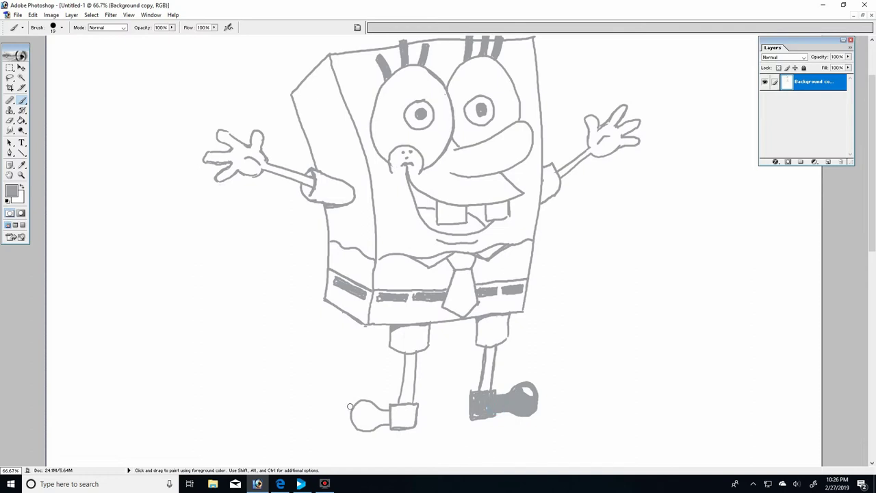
{"action": "mouse_move", "coordinate": [393, 424]}
{"action": "left_mouse_down"}
{"action": "mouse_move", "coordinate": [416, 405]}
{"action": "mouse_move", "coordinate": [398, 404]}
{"action": "mouse_move", "coordinate": [401, 422]}
{"action": "mouse_move", "coordinate": [414, 408]}
{"action": "mouse_move", "coordinate": [386, 414]}
{"action": "mouse_move", "coordinate": [397, 411]}
{"action": "mouse_move", "coordinate": [363, 398]}
{"action": "mouse_move", "coordinate": [355, 412]}
{"action": "mouse_move", "coordinate": [370, 408]}
{"action": "mouse_move", "coordinate": [360, 401]}
{"action": "mouse_move", "coordinate": [352, 415]}
{"action": "mouse_move", "coordinate": [358, 426]}
{"action": "mouse_move", "coordinate": [390, 421]}
{"action": "mouse_move", "coordinate": [355, 422]}
{"action": "left_mouse_up"}
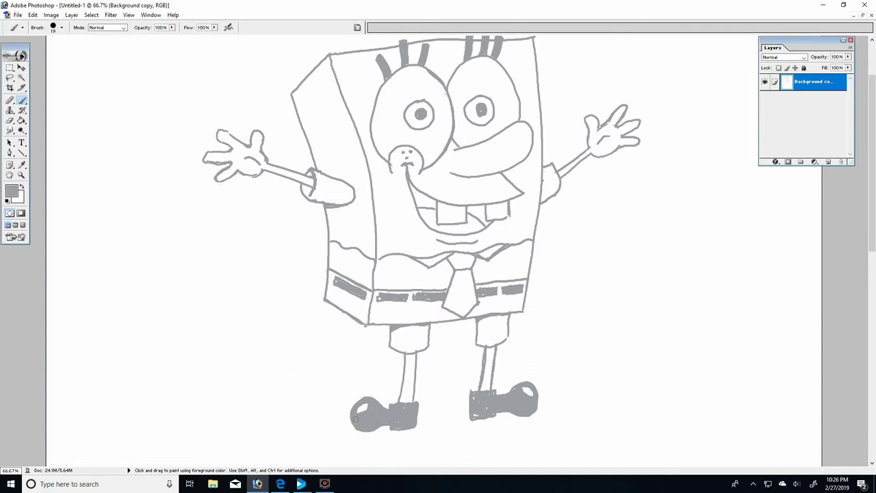
Step: Switch to the 9 px brush and paint short stripes across the left and right legs
{"action": "left_click", "coordinate": [62, 27]}
{"action": "left_click", "coordinate": [39, 98]}
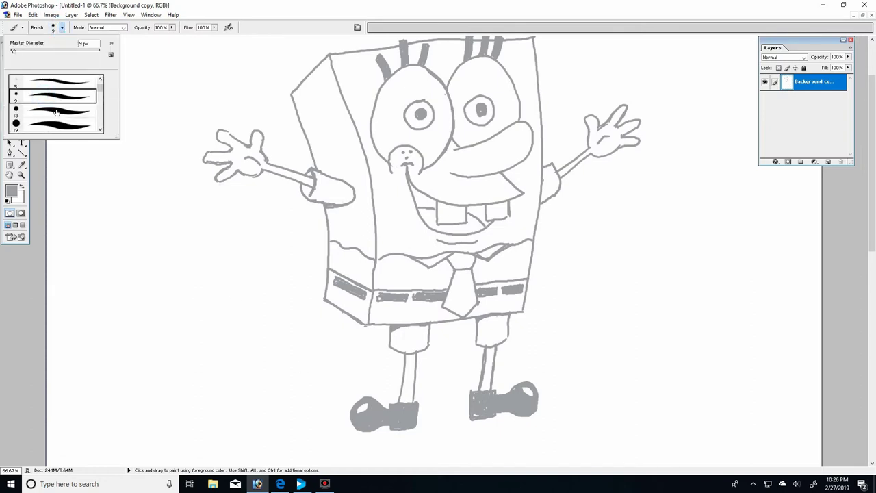
{"action": "left_click", "coordinate": [415, 373]}
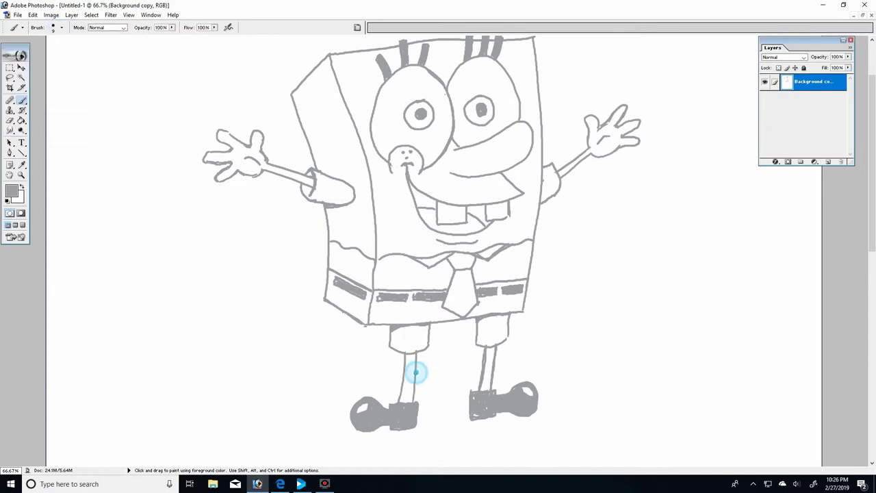
{"action": "left_click", "coordinate": [413, 378]}
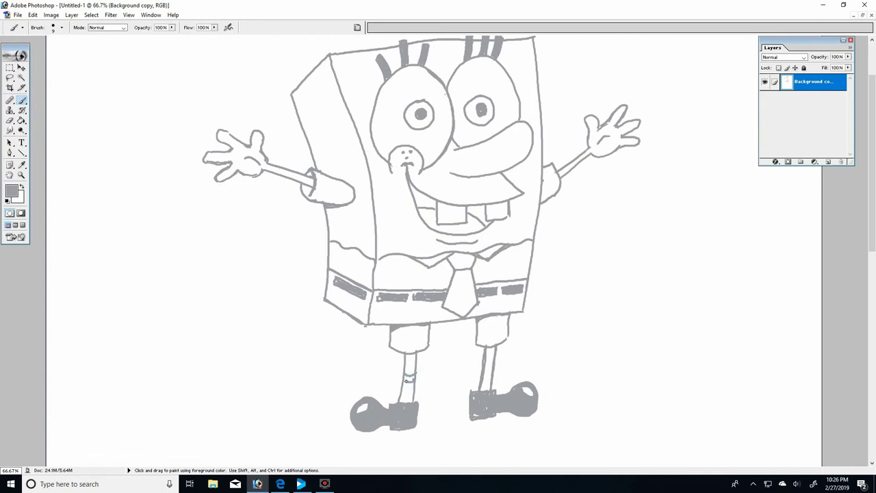
{"action": "left_click_drag", "start_coordinate": [411, 381], "coordinate": [403, 383]}
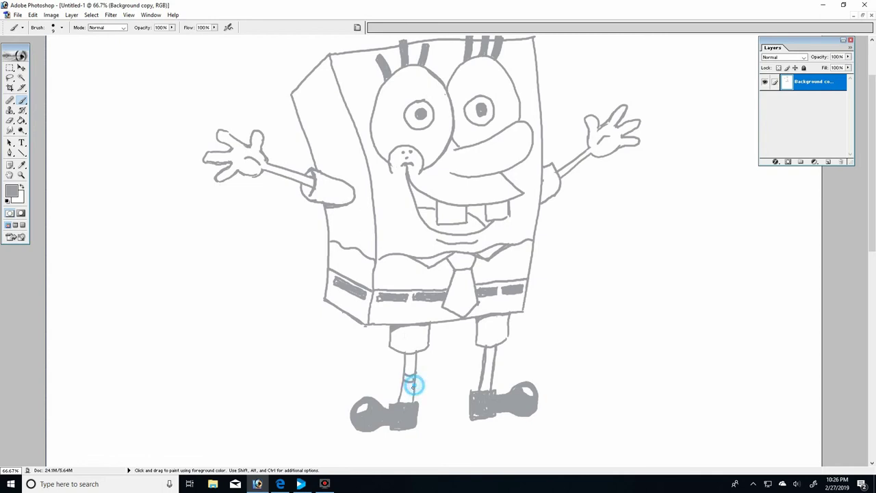
{"action": "left_click", "coordinate": [491, 362]}
{"action": "left_click", "coordinate": [492, 366]}
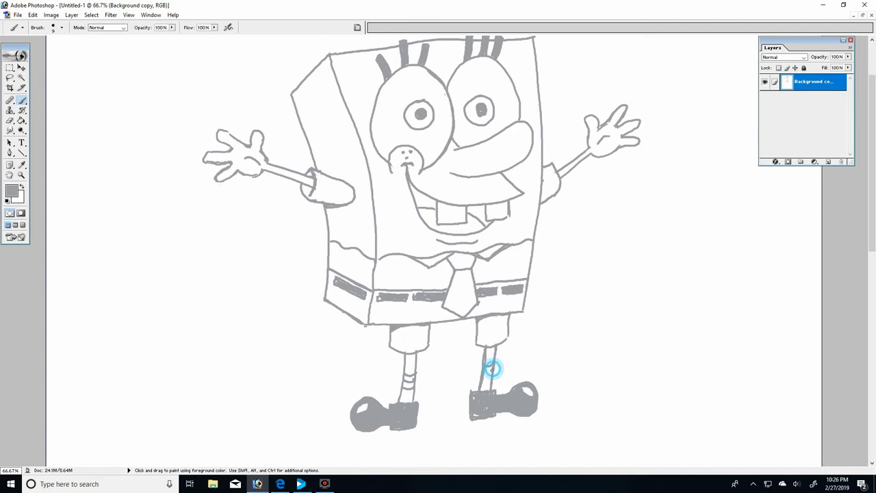
{"action": "left_click", "coordinate": [492, 367]}
Step: Draw small oval sponge holes across the upper, left and lower body, plus a cheek curve beside the smile
{"action": "mouse_move", "coordinate": [307, 101]}
{"action": "left_mouse_down"}
{"action": "mouse_move", "coordinate": [328, 88]}
{"action": "mouse_move", "coordinate": [334, 117]}
{"action": "mouse_move", "coordinate": [316, 128]}
{"action": "mouse_move", "coordinate": [307, 95]}
{"action": "left_mouse_up"}
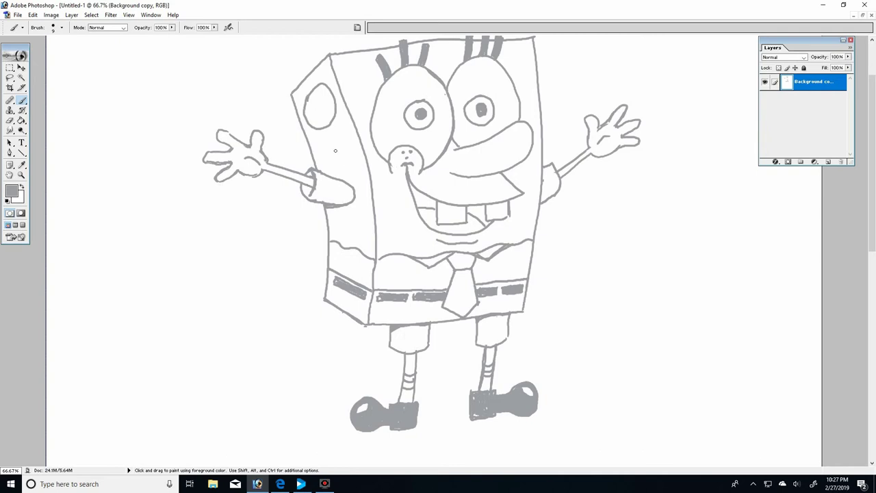
{"action": "mouse_move", "coordinate": [336, 150]}
{"action": "left_mouse_down"}
{"action": "mouse_move", "coordinate": [326, 143]}
{"action": "mouse_move", "coordinate": [361, 163]}
{"action": "mouse_move", "coordinate": [342, 174]}
{"action": "mouse_move", "coordinate": [341, 159]}
{"action": "left_mouse_up"}
{"action": "mouse_move", "coordinate": [350, 63]}
{"action": "left_mouse_down"}
{"action": "mouse_move", "coordinate": [374, 73]}
{"action": "mouse_move", "coordinate": [366, 92]}
{"action": "mouse_move", "coordinate": [360, 66]}
{"action": "left_mouse_up"}
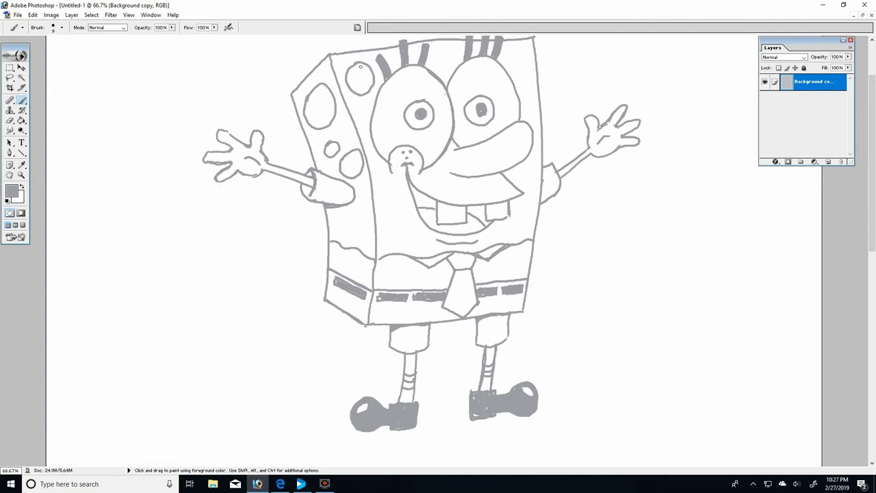
{"action": "mouse_move", "coordinate": [517, 44]}
{"action": "left_mouse_down"}
{"action": "mouse_move", "coordinate": [531, 55]}
{"action": "mouse_move", "coordinate": [520, 74]}
{"action": "mouse_move", "coordinate": [506, 62]}
{"action": "mouse_move", "coordinate": [518, 45]}
{"action": "left_mouse_up"}
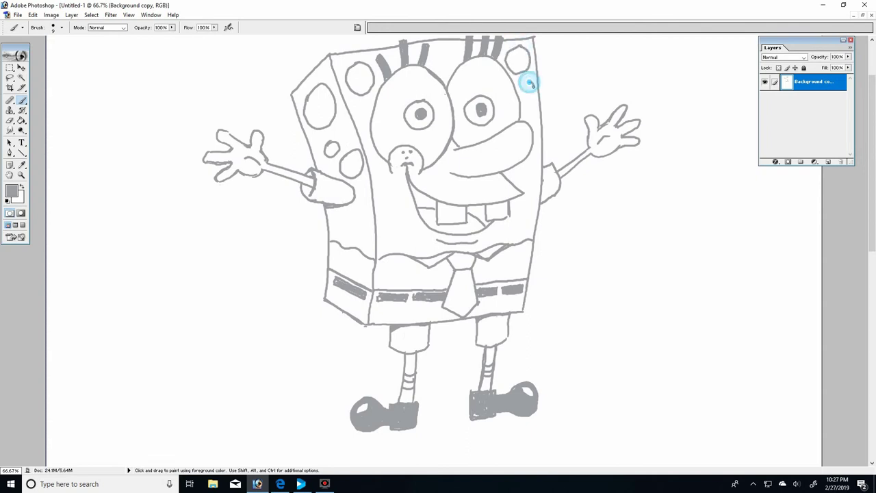
{"action": "mouse_move", "coordinate": [529, 79]}
{"action": "left_mouse_down"}
{"action": "mouse_move", "coordinate": [524, 94]}
{"action": "mouse_move", "coordinate": [529, 80]}
{"action": "left_mouse_up"}
{"action": "mouse_move", "coordinate": [381, 203]}
{"action": "left_mouse_down"}
{"action": "mouse_move", "coordinate": [397, 217]}
{"action": "mouse_move", "coordinate": [383, 202]}
{"action": "mouse_move", "coordinate": [391, 230]}
{"action": "mouse_move", "coordinate": [413, 235]}
{"action": "mouse_move", "coordinate": [411, 243]}
{"action": "mouse_move", "coordinate": [387, 241]}
{"action": "left_mouse_up"}
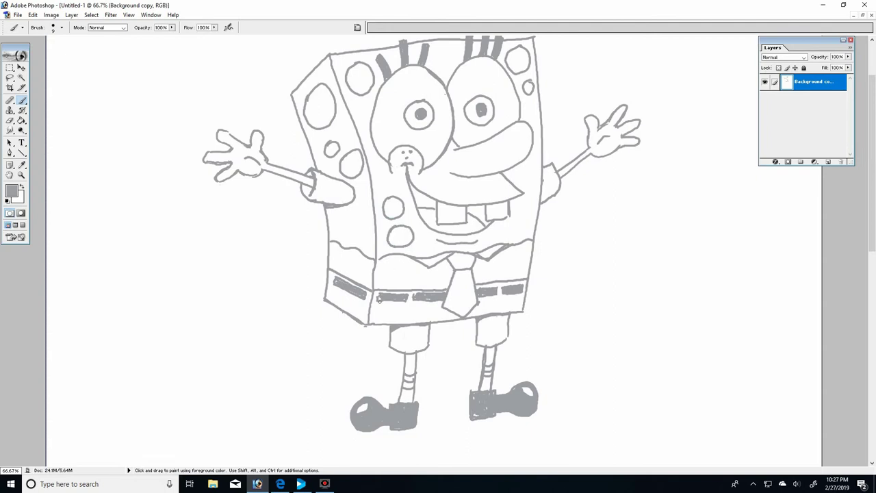
{"action": "mouse_move", "coordinate": [528, 182]}
{"action": "left_mouse_down"}
{"action": "mouse_move", "coordinate": [530, 202]}
{"action": "mouse_move", "coordinate": [516, 203]}
{"action": "mouse_move", "coordinate": [517, 185]}
{"action": "mouse_move", "coordinate": [516, 231]}
{"action": "left_mouse_up"}
{"action": "mouse_move", "coordinate": [350, 219]}
{"action": "left_mouse_down"}
{"action": "mouse_move", "coordinate": [342, 230]}
{"action": "mouse_move", "coordinate": [348, 217]}
{"action": "left_mouse_up"}
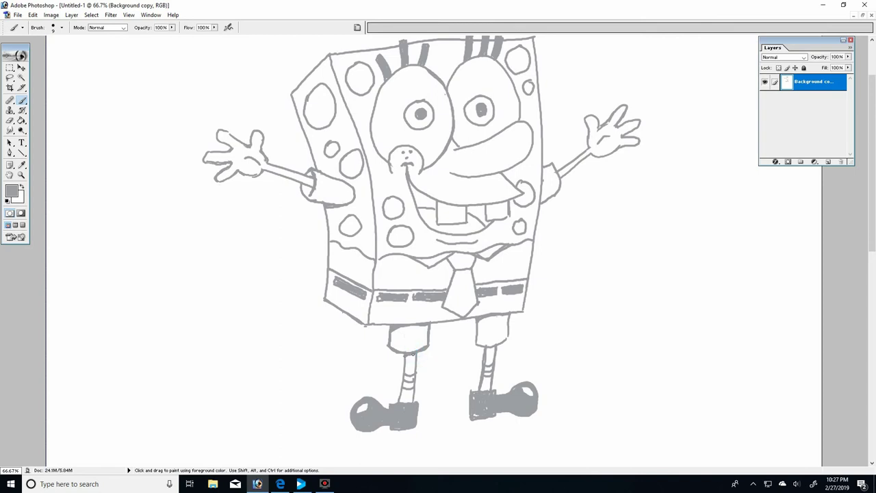
Step: Touch up the leg top and thicken the body's right edge, inner left line and left outline
{"action": "left_click", "coordinate": [487, 348]}
{"action": "left_click", "coordinate": [486, 347]}
{"action": "left_click", "coordinate": [497, 345]}
{"action": "left_click_drag", "start_coordinate": [525, 299], "coordinate": [530, 244]}
{"action": "left_click", "coordinate": [326, 239]}
{"action": "left_click_drag", "start_coordinate": [373, 256], "coordinate": [369, 325]}
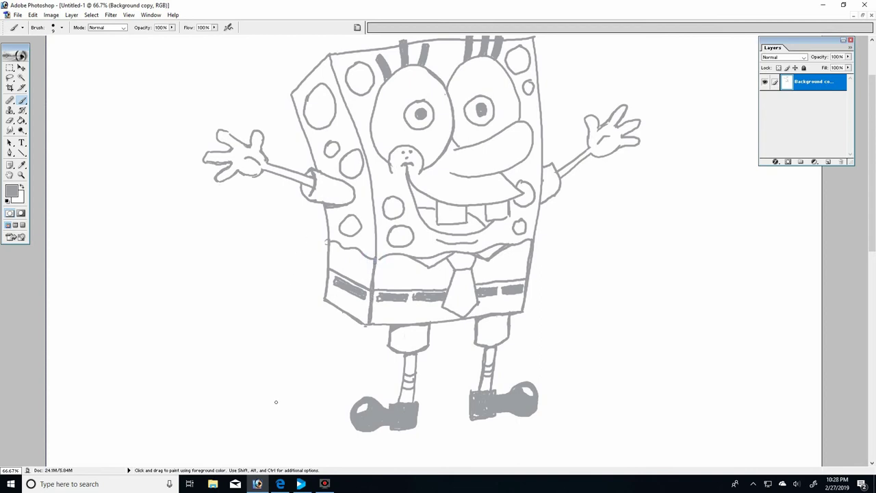
{"action": "left_click_drag", "start_coordinate": [328, 238], "coordinate": [324, 201]}
{"action": "left_click", "coordinate": [312, 171]}
Step: Switch to the 13 px brush and dab where the left arm meets the body
{"action": "left_click", "coordinate": [61, 27]}
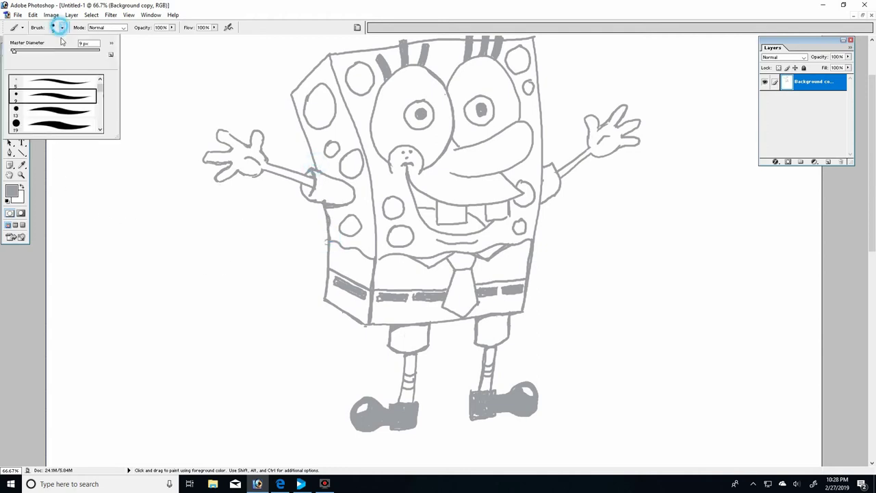
{"action": "left_click", "coordinate": [54, 126]}
{"action": "left_click", "coordinate": [55, 110]}
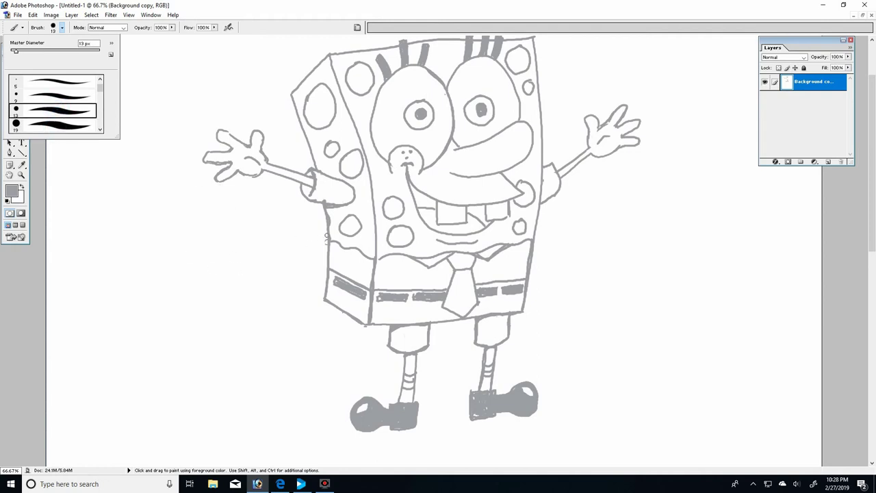
{"action": "left_click", "coordinate": [329, 238]}
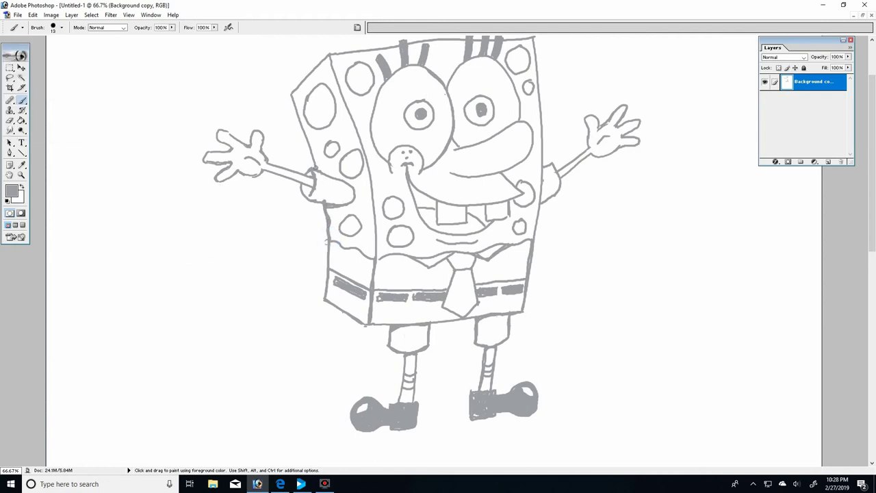
{"action": "left_click", "coordinate": [313, 170]}
Step: Retrace the body's left outline and inner left line with bolder strokes
{"action": "mouse_move", "coordinate": [305, 127]}
{"action": "left_mouse_down"}
{"action": "mouse_move", "coordinate": [295, 110]}
{"action": "mouse_move", "coordinate": [322, 62]}
{"action": "mouse_move", "coordinate": [370, 46]}
{"action": "mouse_move", "coordinate": [486, 38]}
{"action": "mouse_move", "coordinate": [537, 71]}
{"action": "mouse_move", "coordinate": [534, 235]}
{"action": "left_mouse_up"}
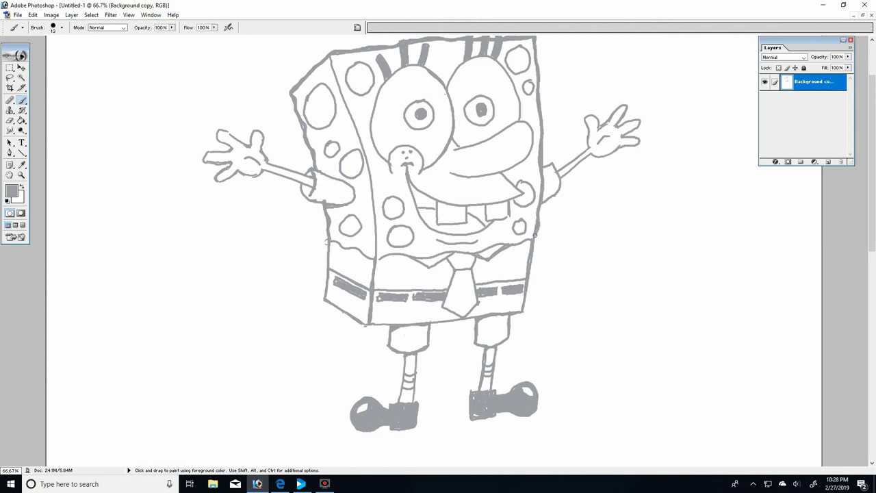
{"action": "mouse_move", "coordinate": [330, 51]}
{"action": "left_mouse_down"}
{"action": "mouse_move", "coordinate": [371, 167]}
{"action": "mouse_move", "coordinate": [377, 246]}
{"action": "left_mouse_up"}
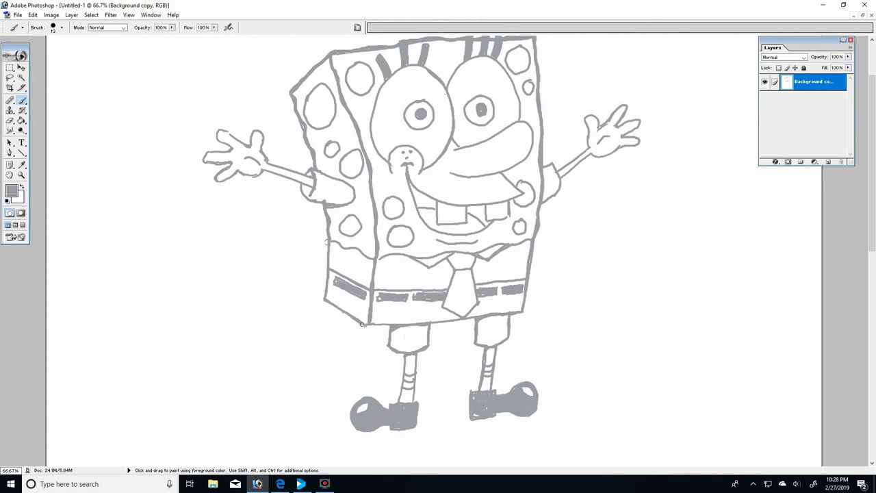
Step: Brush 'Spongebob' in grey left of the figure, with 'Squarepants' on a second line beneath
{"action": "mouse_move", "coordinate": [209, 244]}
{"action": "left_mouse_down"}
{"action": "mouse_move", "coordinate": [188, 262]}
{"action": "mouse_move", "coordinate": [250, 247]}
{"action": "mouse_move", "coordinate": [245, 265]}
{"action": "mouse_move", "coordinate": [261, 247]}
{"action": "mouse_move", "coordinate": [284, 244]}
{"action": "mouse_move", "coordinate": [294, 252]}
{"action": "left_mouse_up"}
{"action": "left_click_drag", "start_coordinate": [295, 246], "coordinate": [295, 251]}
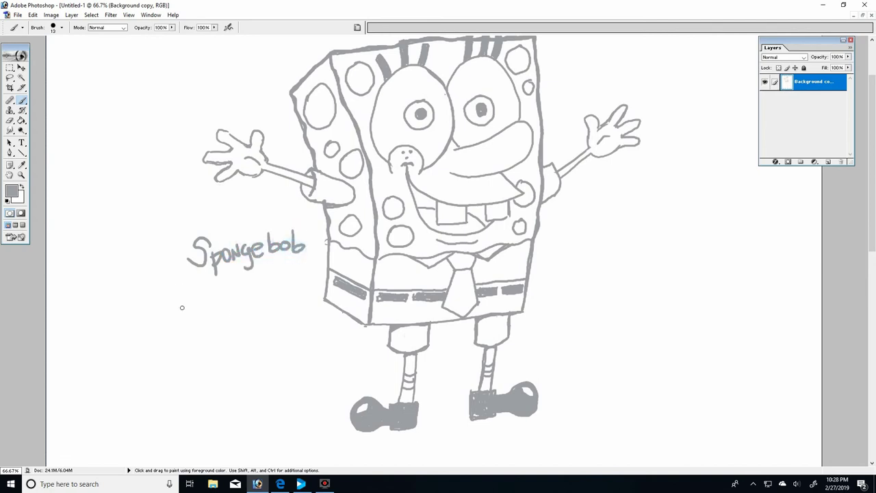
{"action": "mouse_move", "coordinate": [184, 285]}
{"action": "left_mouse_down"}
{"action": "mouse_move", "coordinate": [165, 308]}
{"action": "mouse_move", "coordinate": [191, 294]}
{"action": "mouse_move", "coordinate": [199, 322]}
{"action": "mouse_move", "coordinate": [217, 291]}
{"action": "mouse_move", "coordinate": [227, 303]}
{"action": "mouse_move", "coordinate": [231, 293]}
{"action": "left_mouse_up"}
{"action": "left_click_drag", "start_coordinate": [231, 294], "coordinate": [254, 308]}
{"action": "mouse_move", "coordinate": [254, 286]}
{"action": "left_mouse_down"}
{"action": "mouse_move", "coordinate": [275, 299]}
{"action": "mouse_move", "coordinate": [291, 283]}
{"action": "mouse_move", "coordinate": [294, 298]}
{"action": "mouse_move", "coordinate": [300, 287]}
{"action": "left_mouse_up"}
{"action": "left_click_drag", "start_coordinate": [309, 283], "coordinate": [301, 296]}
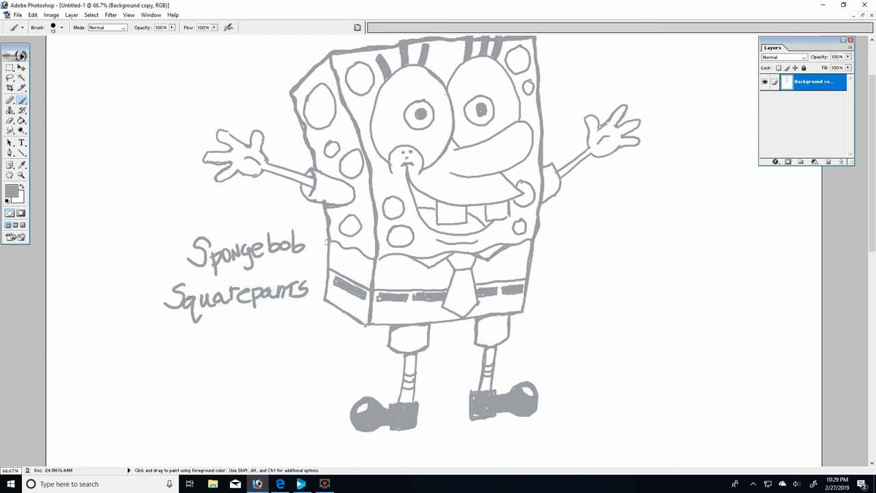
{"action": "left_click", "coordinate": [207, 293]}
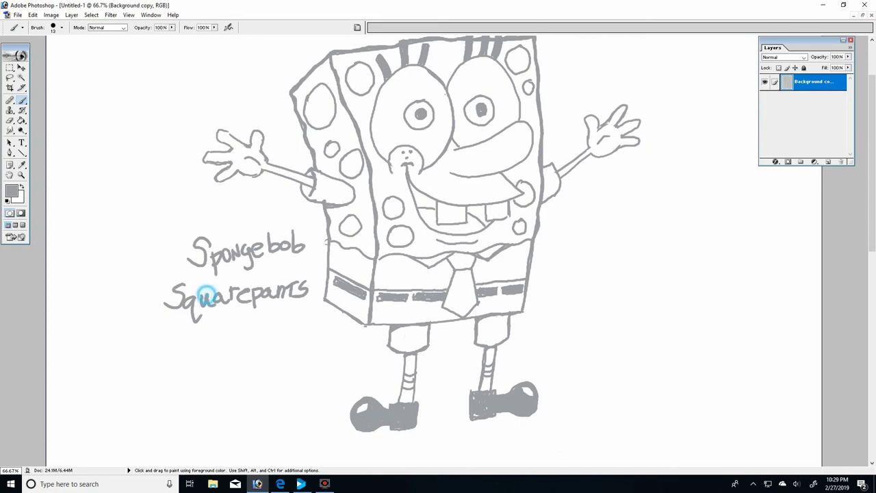
{"action": "left_click", "coordinate": [199, 295]}
{"action": "left_click", "coordinate": [203, 307]}
{"action": "left_click", "coordinate": [198, 307]}
Step: Paint out the line where the left arm meets the body in white
{"action": "left_click", "coordinate": [21, 188]}
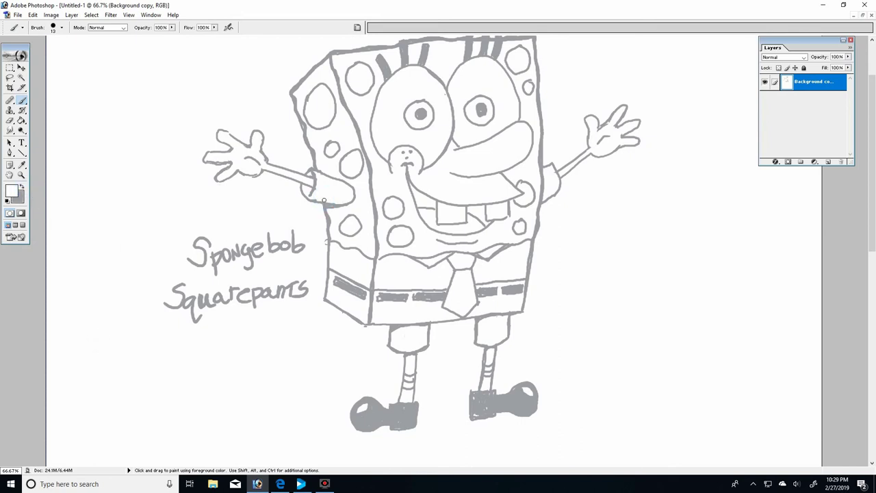
{"action": "left_click_drag", "start_coordinate": [323, 181], "coordinate": [319, 185]}
{"action": "left_click", "coordinate": [21, 187]}
Step: Shade the mouth interior and the gap between the buck teeth grey
{"action": "left_click_drag", "start_coordinate": [409, 179], "coordinate": [429, 202]}
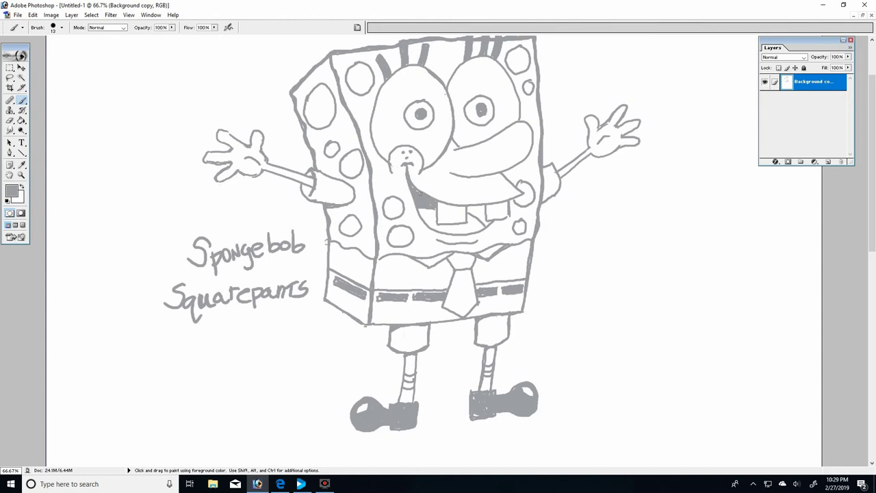
{"action": "left_click", "coordinate": [469, 203]}
{"action": "left_click_drag", "start_coordinate": [476, 211], "coordinate": [484, 222]}
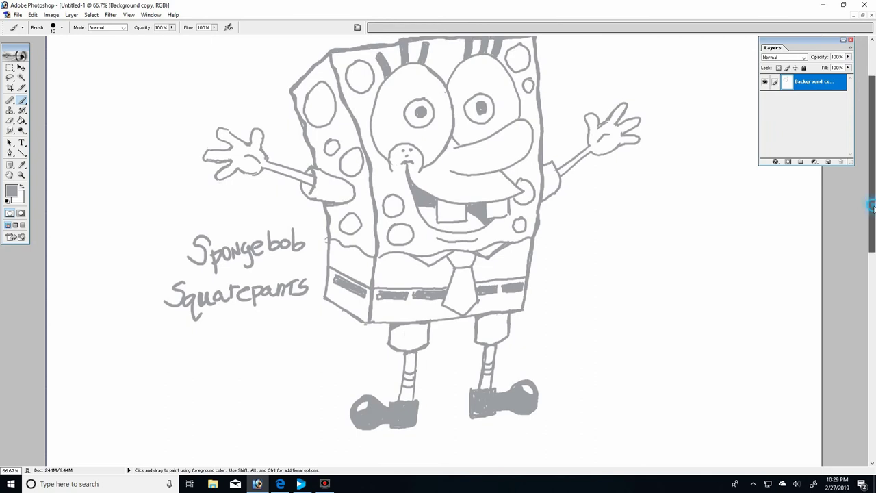
Step: Trace over the left hand and arm outlines with the grey brush to thicken them
{"action": "scroll", "coordinate": [873, 204], "scroll_direction": "down", "scroll_amount": 3}
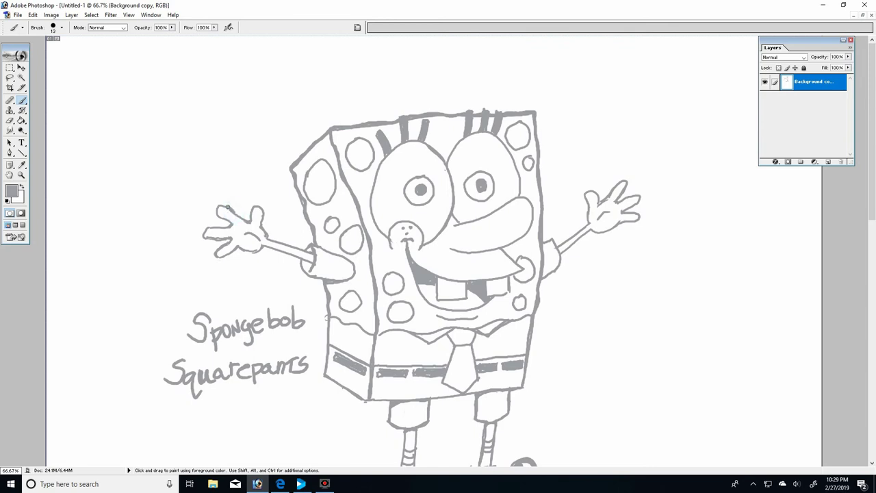
{"action": "left_click_drag", "start_coordinate": [219, 202], "coordinate": [312, 259]}
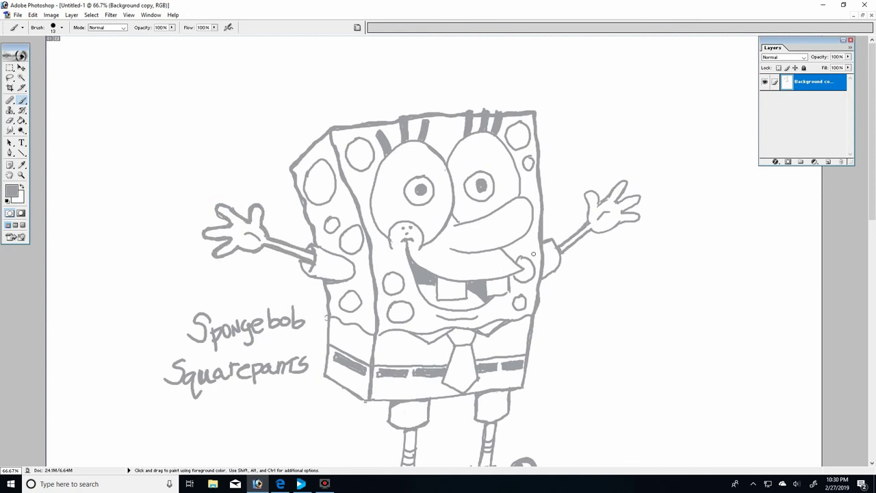
{"action": "scroll", "coordinate": [858, 258], "scroll_direction": "down", "scroll_amount": 5}
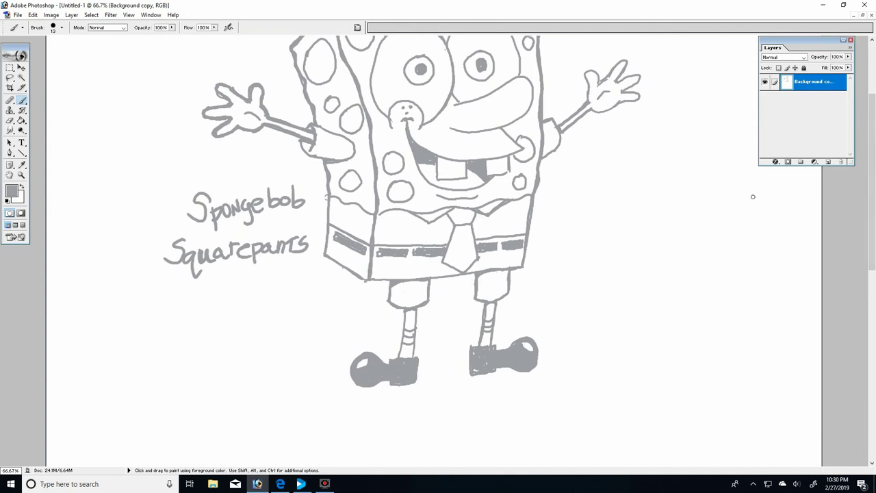
Step: Sketch a small box body with short legs to the right of SpongeBob
{"action": "left_click_drag", "start_coordinate": [686, 185], "coordinate": [764, 191]}
{"action": "mouse_move", "coordinate": [686, 183]}
{"action": "left_mouse_down"}
{"action": "mouse_move", "coordinate": [642, 216]}
{"action": "mouse_move", "coordinate": [688, 319]}
{"action": "left_mouse_up"}
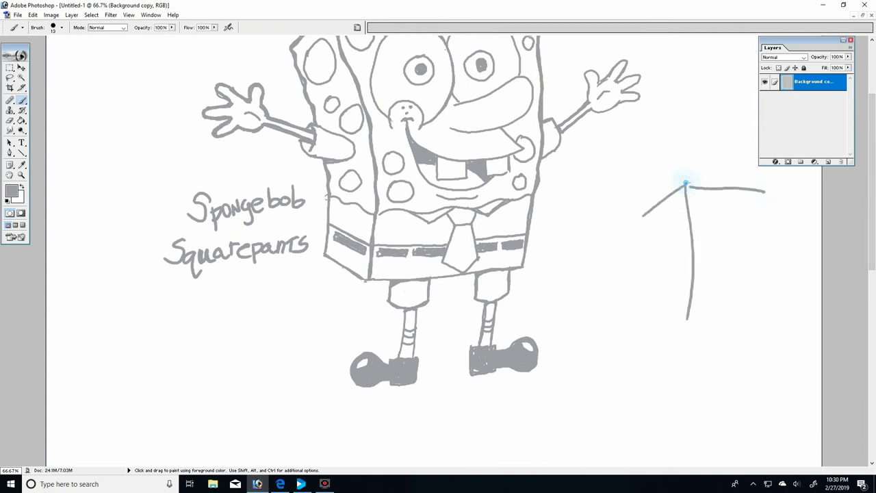
{"action": "mouse_move", "coordinate": [762, 182]}
{"action": "left_mouse_down"}
{"action": "mouse_move", "coordinate": [757, 334]}
{"action": "mouse_move", "coordinate": [692, 323]}
{"action": "left_mouse_up"}
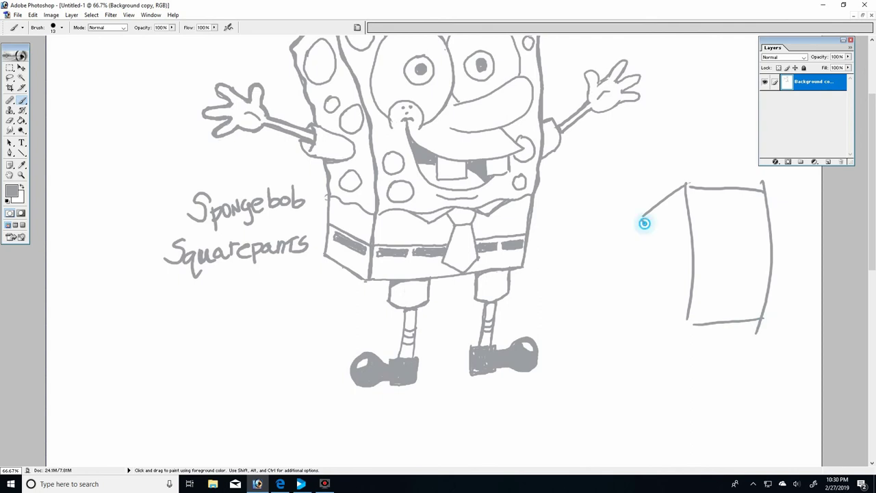
{"action": "mouse_move", "coordinate": [643, 218]}
{"action": "left_mouse_down"}
{"action": "mouse_move", "coordinate": [667, 322]}
{"action": "mouse_move", "coordinate": [718, 323]}
{"action": "mouse_move", "coordinate": [714, 316]}
{"action": "mouse_move", "coordinate": [695, 351]}
{"action": "mouse_move", "coordinate": [727, 326]}
{"action": "mouse_move", "coordinate": [710, 356]}
{"action": "left_mouse_up"}
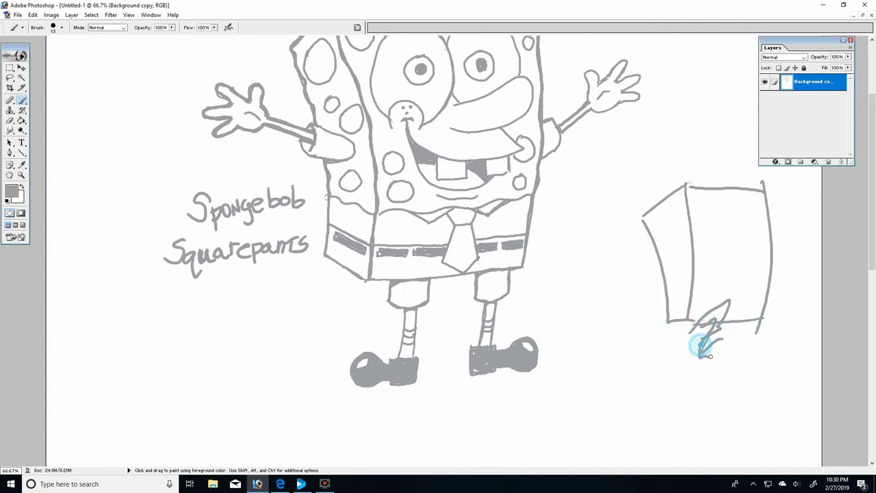
{"action": "mouse_move", "coordinate": [756, 313]}
{"action": "left_mouse_down"}
{"action": "mouse_move", "coordinate": [743, 349]}
{"action": "mouse_move", "coordinate": [724, 358]}
{"action": "left_mouse_up"}
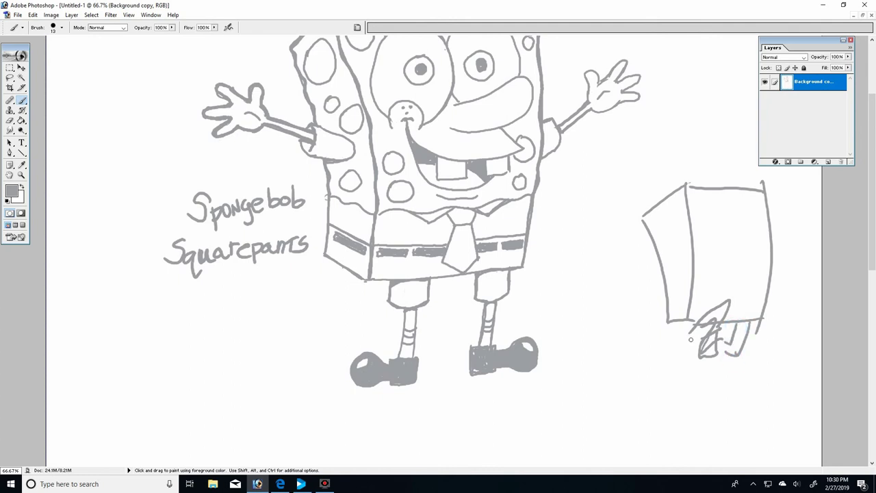
{"action": "mouse_move", "coordinate": [697, 327]}
{"action": "left_mouse_down"}
{"action": "mouse_move", "coordinate": [682, 354]}
{"action": "mouse_move", "coordinate": [722, 349]}
{"action": "left_mouse_up"}
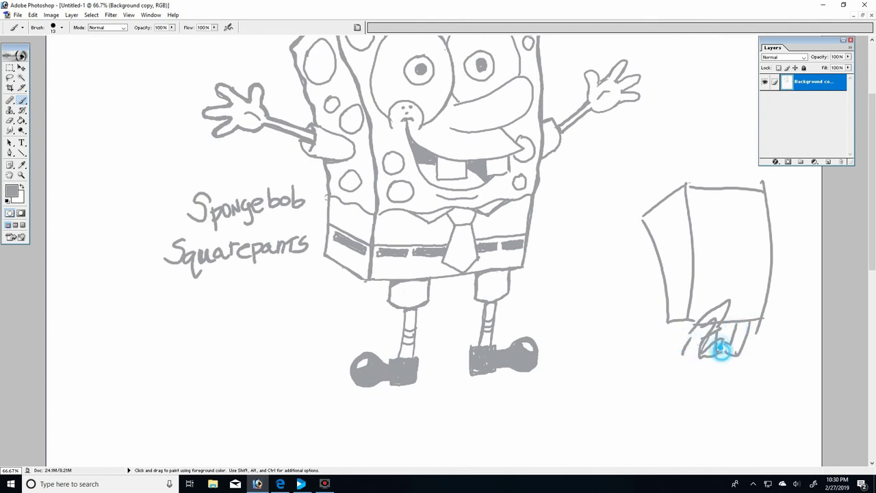
{"action": "mouse_move", "coordinate": [669, 245]}
{"action": "left_mouse_down"}
{"action": "mouse_move", "coordinate": [646, 281]}
{"action": "mouse_move", "coordinate": [691, 288]}
{"action": "mouse_move", "coordinate": [718, 268]}
{"action": "mouse_move", "coordinate": [711, 258]}
{"action": "left_mouse_up"}
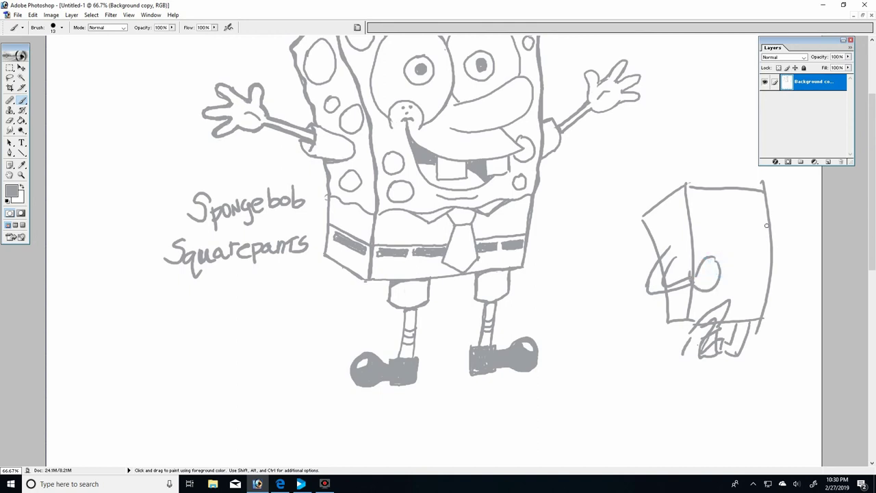
Step: Add a raised arm with a round hand, a wavy line, oval eyes and a mouth to the box
{"action": "mouse_move", "coordinate": [766, 225]}
{"action": "left_mouse_down"}
{"action": "mouse_move", "coordinate": [794, 245]}
{"action": "mouse_move", "coordinate": [798, 214]}
{"action": "mouse_move", "coordinate": [787, 214]}
{"action": "left_mouse_up"}
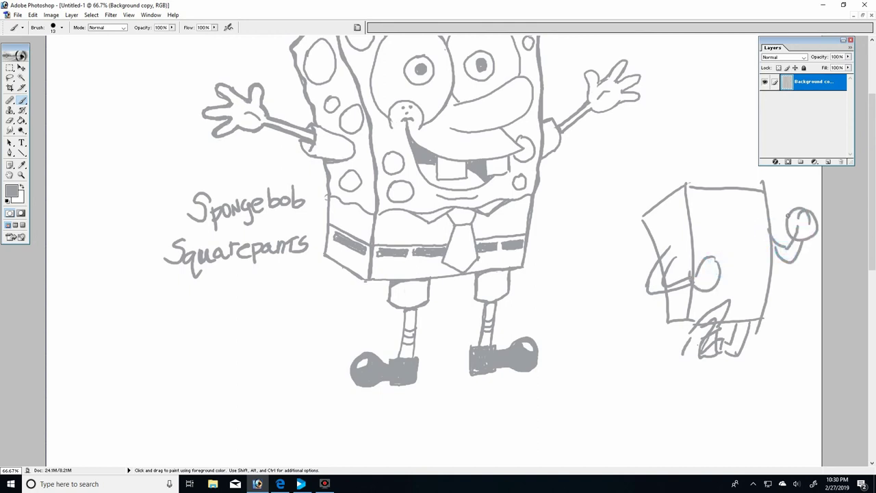
{"action": "left_click_drag", "start_coordinate": [762, 272], "coordinate": [719, 280]}
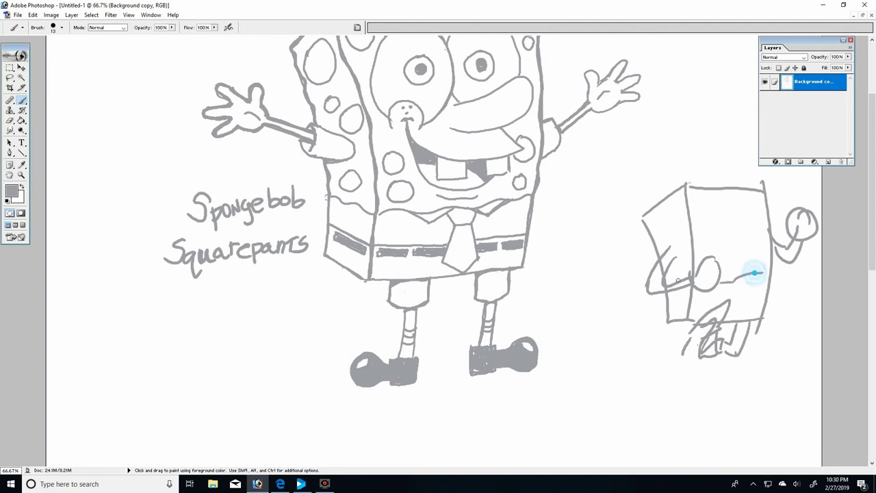
{"action": "mouse_move", "coordinate": [718, 200]}
{"action": "left_mouse_down"}
{"action": "mouse_move", "coordinate": [708, 192]}
{"action": "mouse_move", "coordinate": [698, 201]}
{"action": "mouse_move", "coordinate": [733, 228]}
{"action": "mouse_move", "coordinate": [743, 194]}
{"action": "mouse_move", "coordinate": [736, 205]}
{"action": "left_mouse_up"}
{"action": "key", "text": "ctrl+z"}
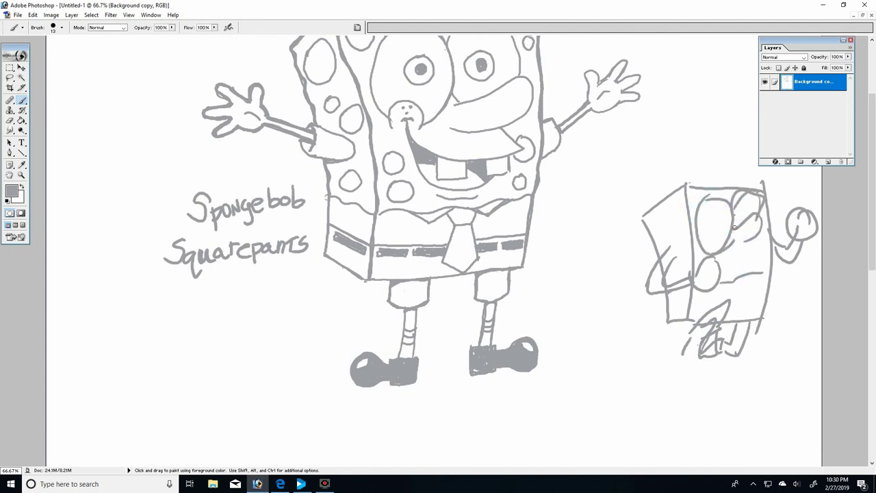
{"action": "mouse_move", "coordinate": [761, 252]}
{"action": "left_mouse_down"}
{"action": "mouse_move", "coordinate": [720, 255]}
{"action": "mouse_move", "coordinate": [739, 263]}
{"action": "mouse_move", "coordinate": [730, 256]}
{"action": "mouse_move", "coordinate": [736, 270]}
{"action": "mouse_move", "coordinate": [760, 260]}
{"action": "left_mouse_up"}
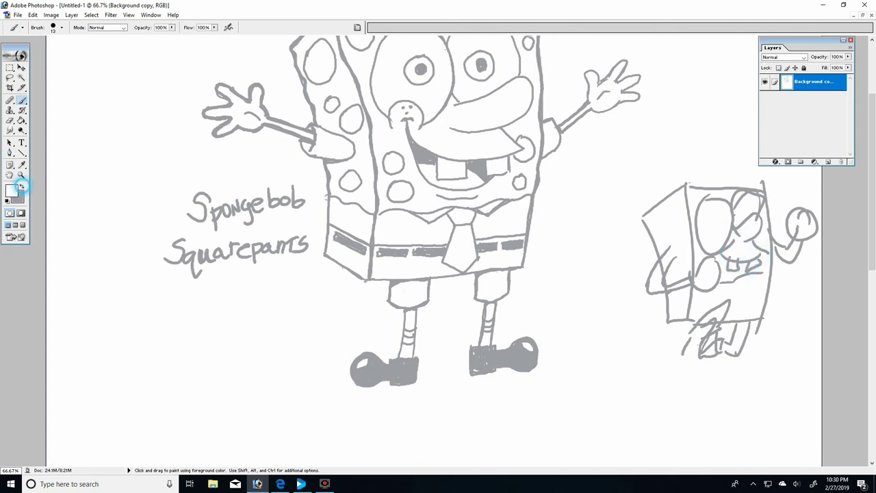
Step: Switch the foreground to white and choose the 19 px brush preset
{"action": "left_click", "coordinate": [21, 187]}
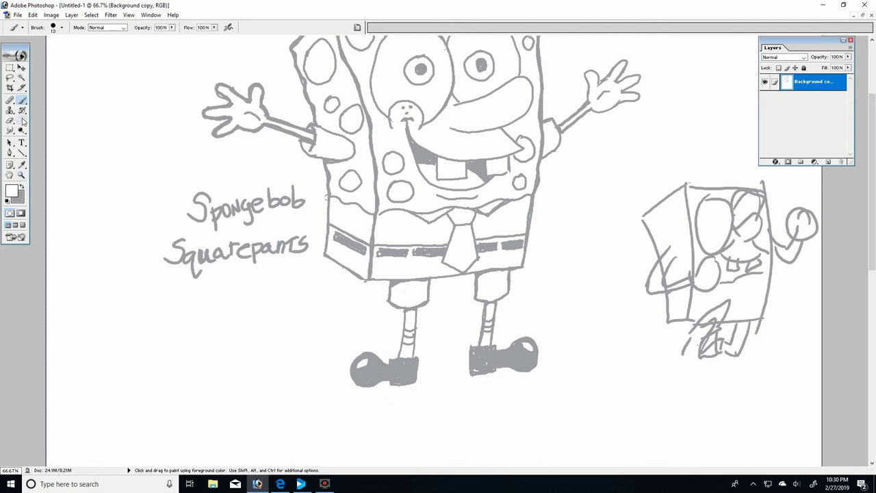
{"action": "left_click", "coordinate": [62, 28]}
{"action": "left_click", "coordinate": [40, 126]}
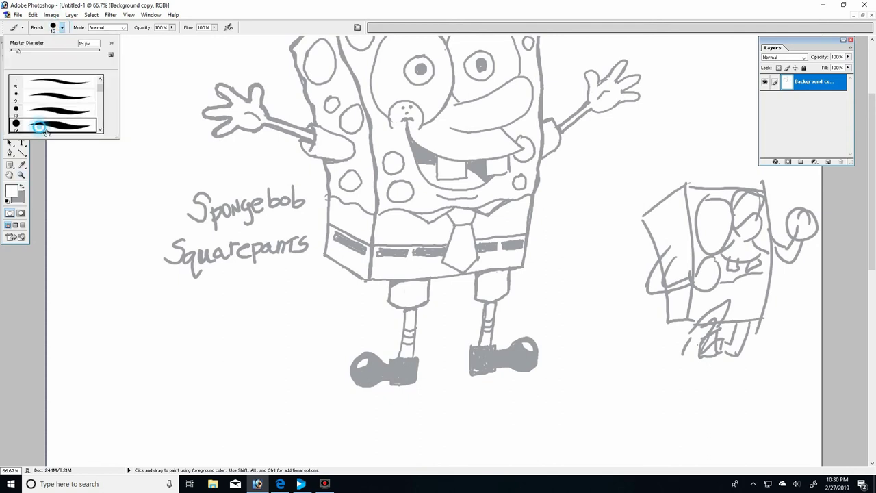
{"action": "left_click", "coordinate": [650, 218]}
Step: Paint over the small sketch's lines, legs and leftover marks in white until blank
{"action": "mouse_move", "coordinate": [646, 212]}
{"action": "left_mouse_down"}
{"action": "mouse_move", "coordinate": [683, 185]}
{"action": "mouse_move", "coordinate": [693, 299]}
{"action": "mouse_move", "coordinate": [695, 217]}
{"action": "mouse_move", "coordinate": [691, 307]}
{"action": "mouse_move", "coordinate": [665, 290]}
{"action": "mouse_move", "coordinate": [651, 251]}
{"action": "mouse_move", "coordinate": [666, 317]}
{"action": "mouse_move", "coordinate": [695, 320]}
{"action": "mouse_move", "coordinate": [661, 313]}
{"action": "mouse_move", "coordinate": [649, 282]}
{"action": "mouse_move", "coordinate": [652, 309]}
{"action": "mouse_move", "coordinate": [648, 288]}
{"action": "mouse_move", "coordinate": [672, 301]}
{"action": "mouse_move", "coordinate": [679, 290]}
{"action": "mouse_move", "coordinate": [669, 276]}
{"action": "mouse_move", "coordinate": [682, 245]}
{"action": "left_mouse_up"}
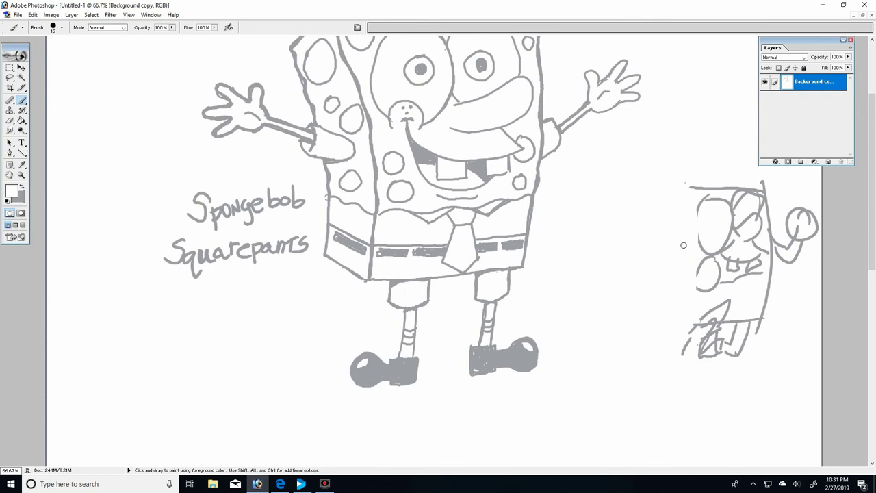
{"action": "mouse_move", "coordinate": [688, 181]}
{"action": "left_mouse_down"}
{"action": "mouse_move", "coordinate": [764, 195]}
{"action": "mouse_move", "coordinate": [685, 193]}
{"action": "mouse_move", "coordinate": [759, 190]}
{"action": "mouse_move", "coordinate": [700, 182]}
{"action": "mouse_move", "coordinate": [744, 193]}
{"action": "mouse_move", "coordinate": [767, 221]}
{"action": "mouse_move", "coordinate": [768, 206]}
{"action": "mouse_move", "coordinate": [771, 269]}
{"action": "mouse_move", "coordinate": [753, 335]}
{"action": "mouse_move", "coordinate": [775, 245]}
{"action": "mouse_move", "coordinate": [782, 269]}
{"action": "mouse_move", "coordinate": [774, 270]}
{"action": "mouse_move", "coordinate": [779, 232]}
{"action": "mouse_move", "coordinate": [789, 275]}
{"action": "mouse_move", "coordinate": [794, 224]}
{"action": "mouse_move", "coordinate": [814, 226]}
{"action": "left_mouse_up"}
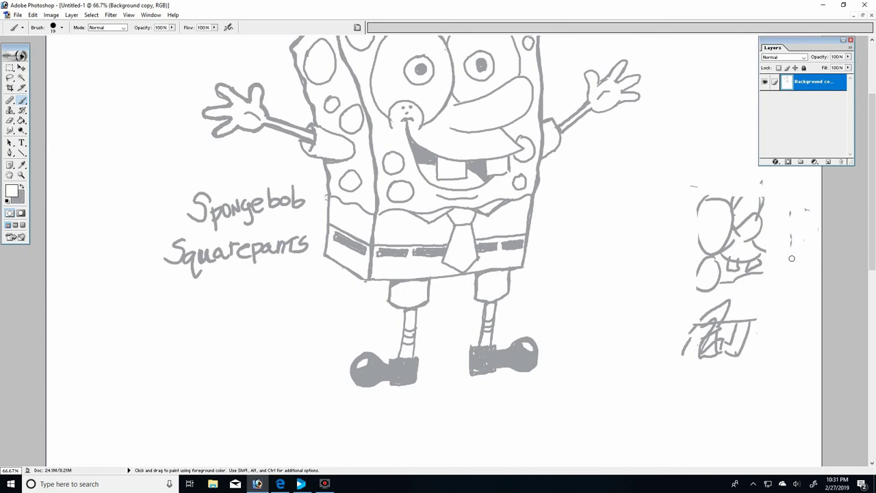
{"action": "mouse_move", "coordinate": [791, 258]}
{"action": "left_mouse_down"}
{"action": "mouse_move", "coordinate": [785, 223]}
{"action": "mouse_move", "coordinate": [791, 231]}
{"action": "mouse_move", "coordinate": [808, 199]}
{"action": "mouse_move", "coordinate": [805, 214]}
{"action": "mouse_move", "coordinate": [770, 195]}
{"action": "mouse_move", "coordinate": [819, 241]}
{"action": "mouse_move", "coordinate": [780, 212]}
{"action": "mouse_move", "coordinate": [762, 271]}
{"action": "mouse_move", "coordinate": [769, 246]}
{"action": "mouse_move", "coordinate": [760, 248]}
{"action": "mouse_move", "coordinate": [763, 275]}
{"action": "mouse_move", "coordinate": [754, 209]}
{"action": "mouse_move", "coordinate": [748, 237]}
{"action": "mouse_move", "coordinate": [735, 203]}
{"action": "mouse_move", "coordinate": [751, 236]}
{"action": "mouse_move", "coordinate": [733, 281]}
{"action": "mouse_move", "coordinate": [732, 201]}
{"action": "mouse_move", "coordinate": [710, 186]}
{"action": "mouse_move", "coordinate": [714, 232]}
{"action": "mouse_move", "coordinate": [707, 278]}
{"action": "mouse_move", "coordinate": [699, 250]}
{"action": "mouse_move", "coordinate": [700, 284]}
{"action": "mouse_move", "coordinate": [724, 281]}
{"action": "mouse_move", "coordinate": [704, 287]}
{"action": "mouse_move", "coordinate": [699, 192]}
{"action": "mouse_move", "coordinate": [719, 201]}
{"action": "mouse_move", "coordinate": [743, 192]}
{"action": "mouse_move", "coordinate": [721, 257]}
{"action": "mouse_move", "coordinate": [698, 276]}
{"action": "mouse_move", "coordinate": [688, 318]}
{"action": "mouse_move", "coordinate": [703, 321]}
{"action": "mouse_move", "coordinate": [716, 288]}
{"action": "mouse_move", "coordinate": [729, 292]}
{"action": "mouse_move", "coordinate": [733, 319]}
{"action": "mouse_move", "coordinate": [754, 300]}
{"action": "left_mouse_up"}
{"action": "mouse_move", "coordinate": [728, 340]}
{"action": "left_mouse_down"}
{"action": "mouse_move", "coordinate": [719, 351]}
{"action": "mouse_move", "coordinate": [708, 289]}
{"action": "left_mouse_up"}
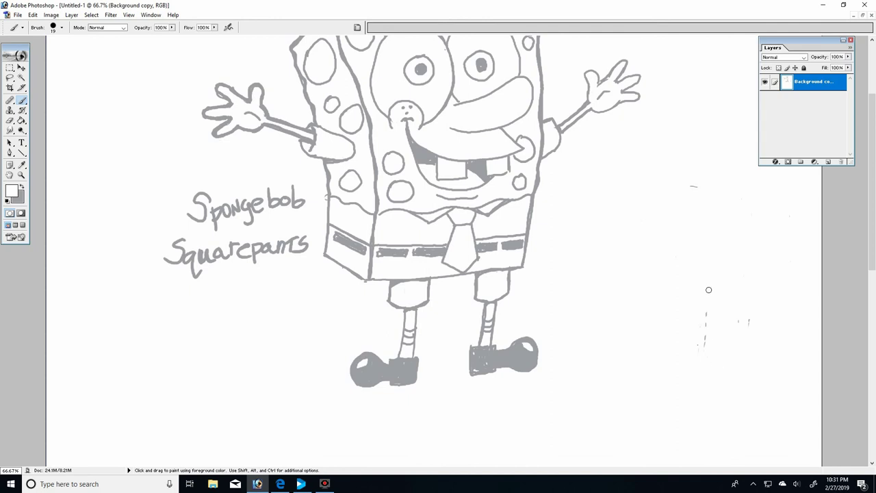
{"action": "mouse_move", "coordinate": [701, 326]}
{"action": "left_mouse_down"}
{"action": "mouse_move", "coordinate": [698, 340]}
{"action": "mouse_move", "coordinate": [743, 287]}
{"action": "mouse_move", "coordinate": [746, 333]}
{"action": "mouse_move", "coordinate": [739, 309]}
{"action": "left_mouse_up"}
{"action": "left_click_drag", "start_coordinate": [697, 194], "coordinate": [696, 180]}
{"action": "left_click_drag", "start_coordinate": [872, 226], "coordinate": [871, 179]}
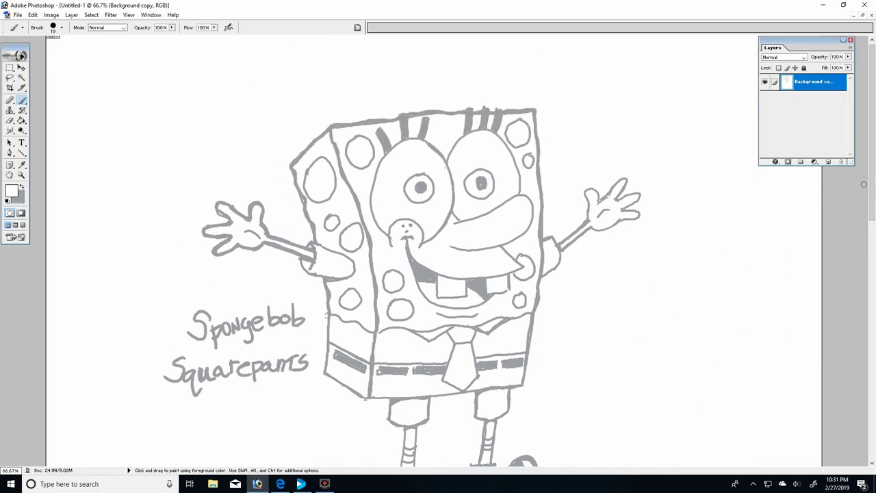